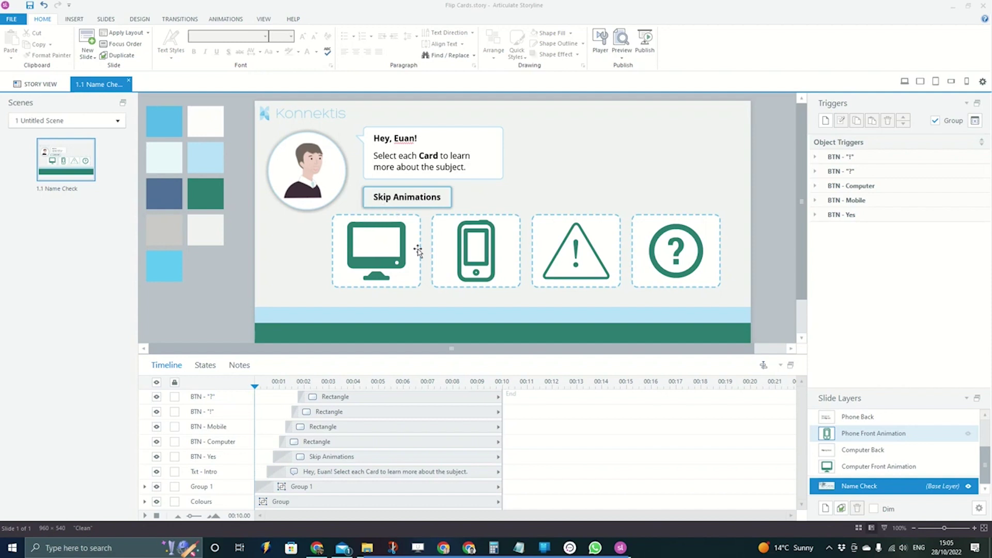
Browse the computer and phone card layers to examine how each card's front and back are set up, ending on the base layer
click(864, 473)
key(Up)
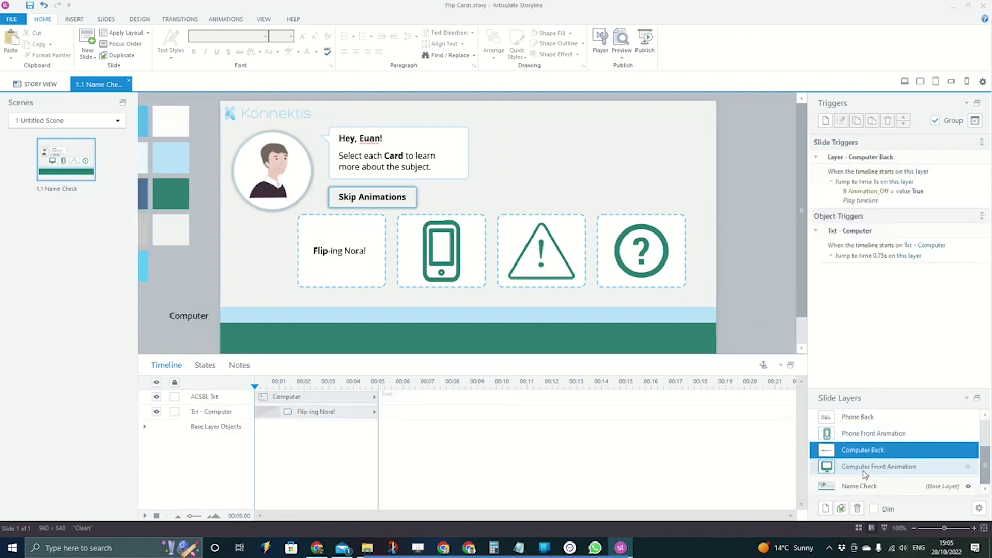
key(Up)
key(Up)
key(Up)
key(Up)
key(Up)
key(Up)
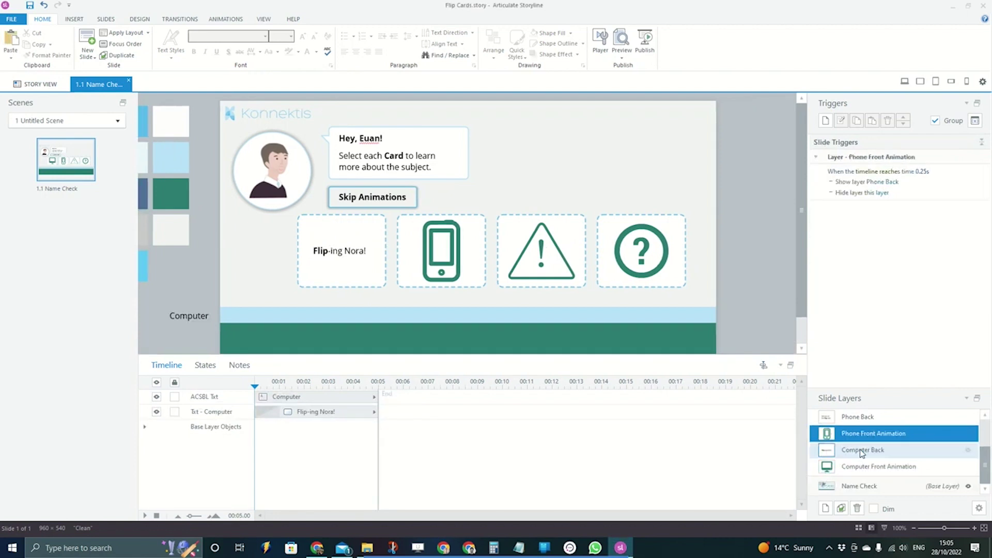
key(Down)
key(Down)
key(Down)
key(Down)
key(Down)
key(Down)
key(Down)
key(Down)
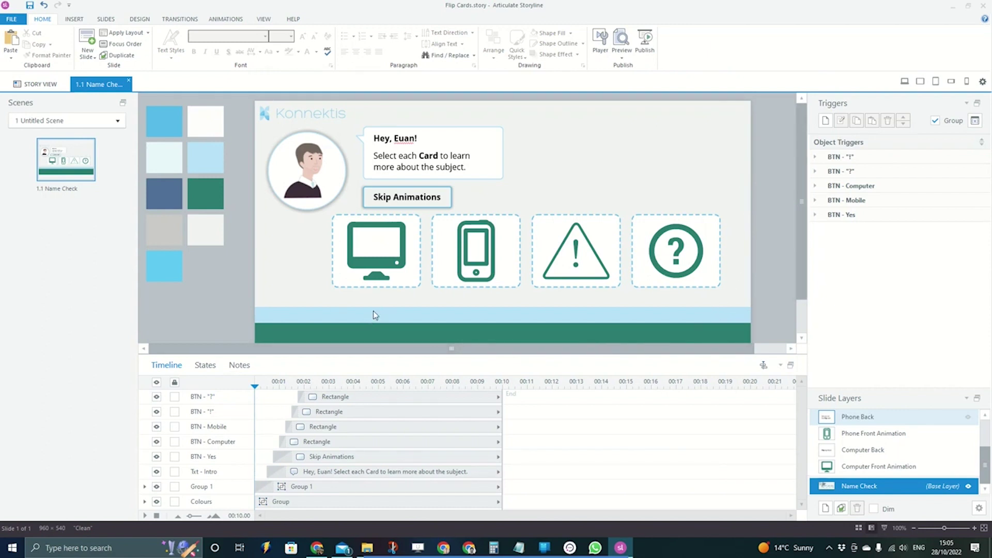
Preview the slide, flip the computer, phone, exclamation and question mark cards, and close the preview
drag(376, 275, 366, 276)
key(ctrl+z)
click(623, 57)
click(624, 70)
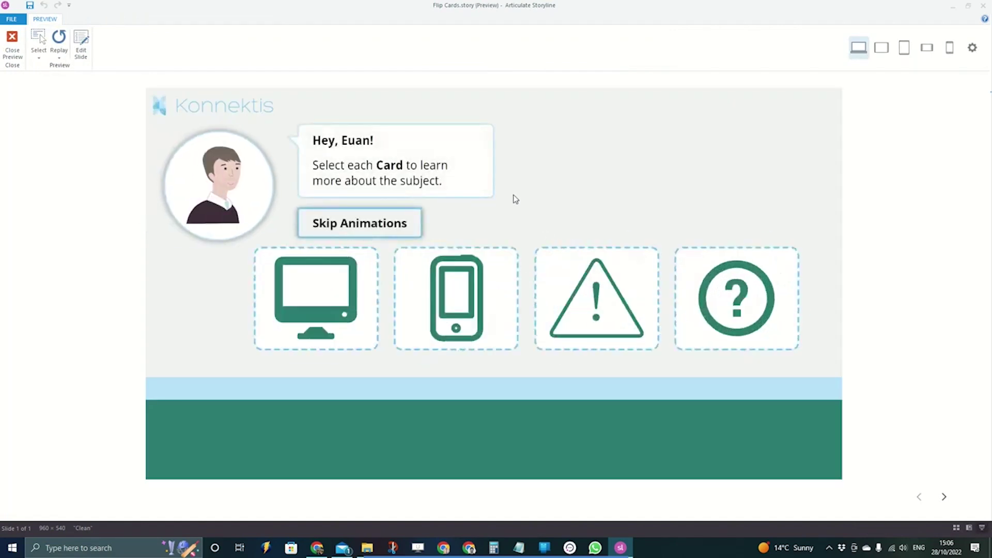
click(342, 309)
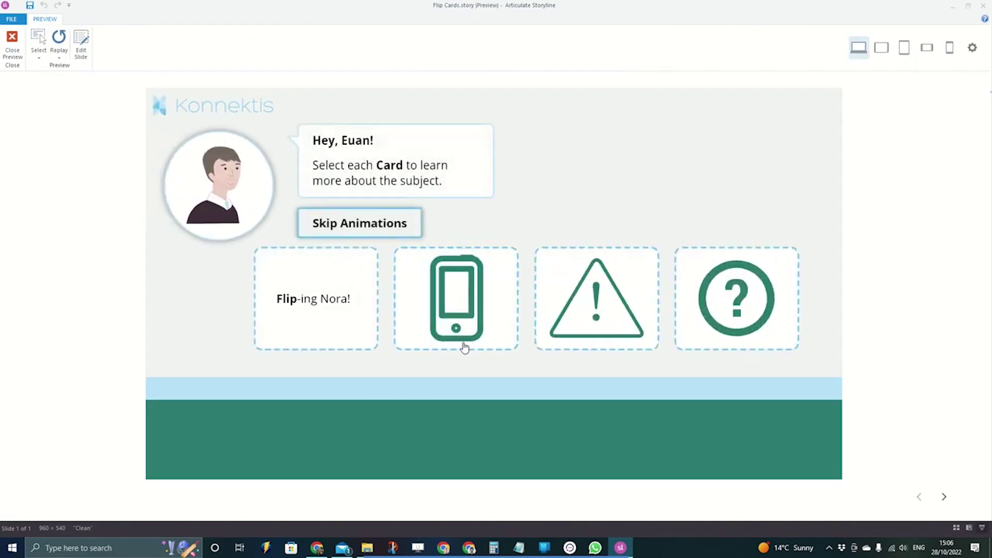
click(467, 309)
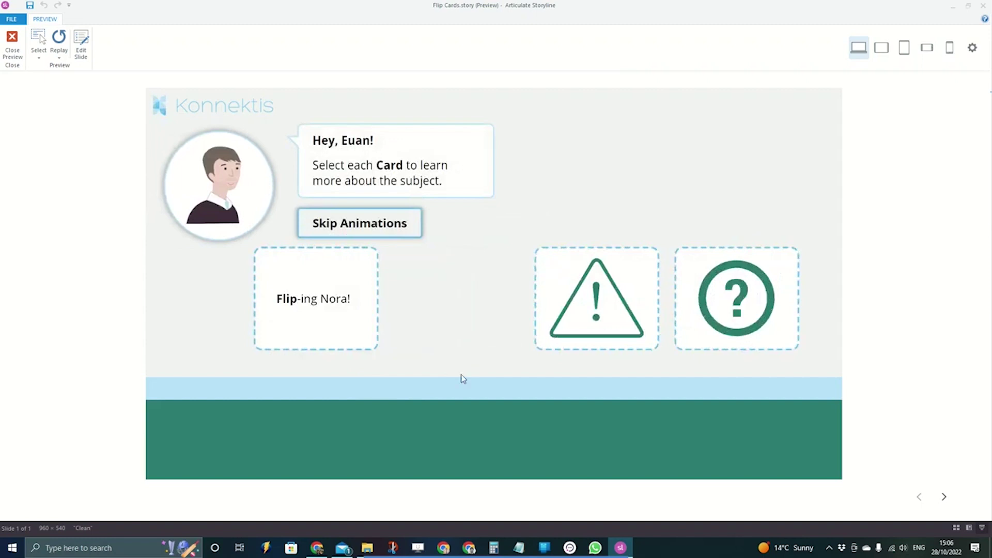
click(596, 331)
click(728, 320)
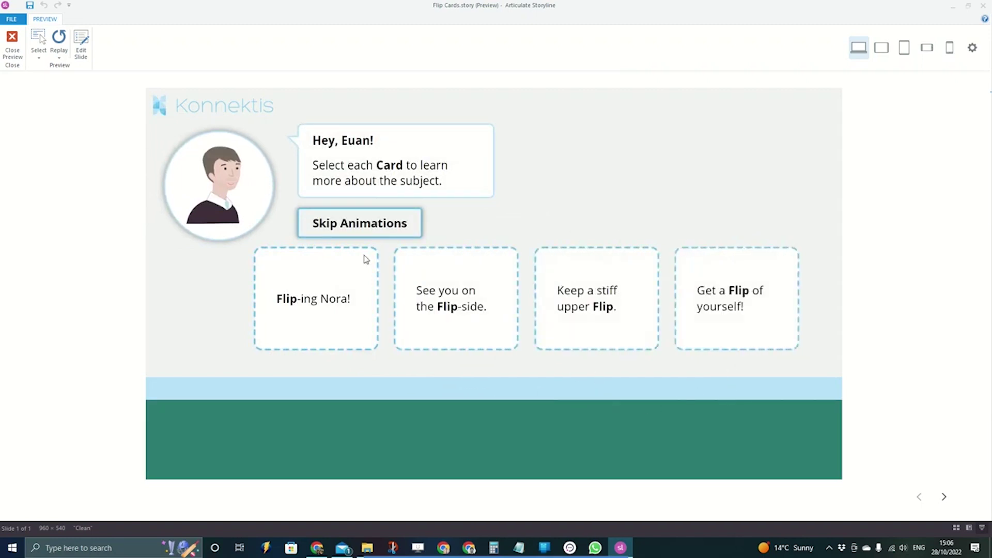
click(12, 52)
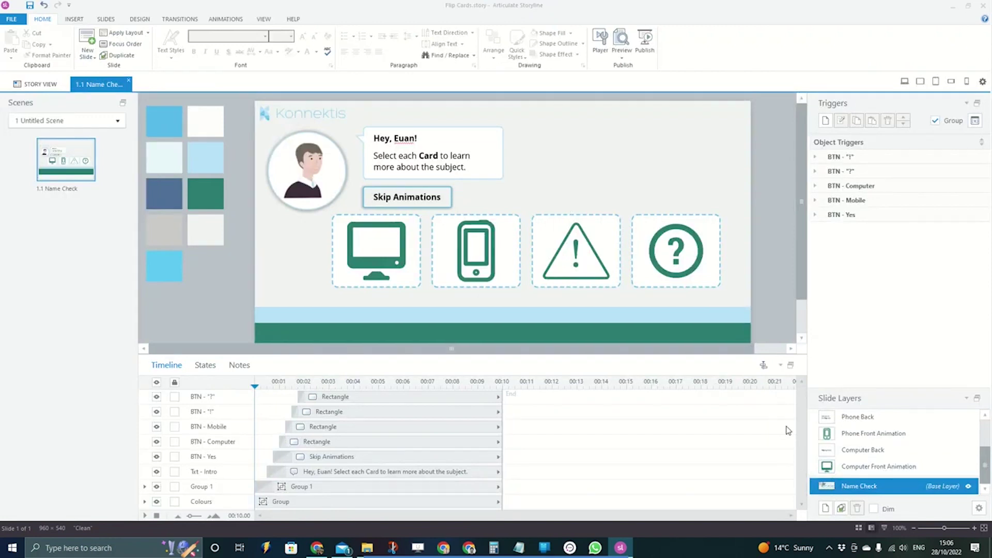
Examine the click trigger and the Normal and Hover states of the computer card on the base layer
click(372, 253)
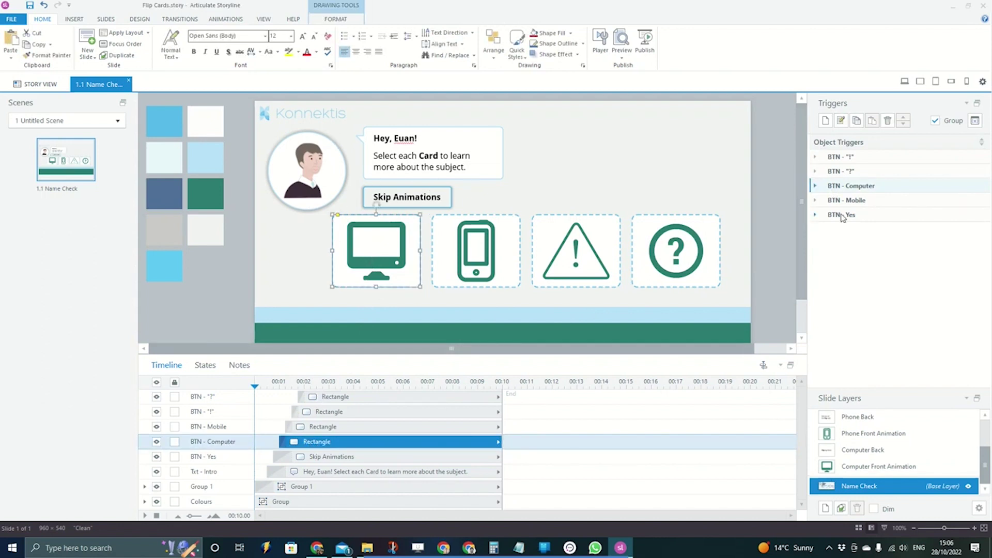
click(816, 185)
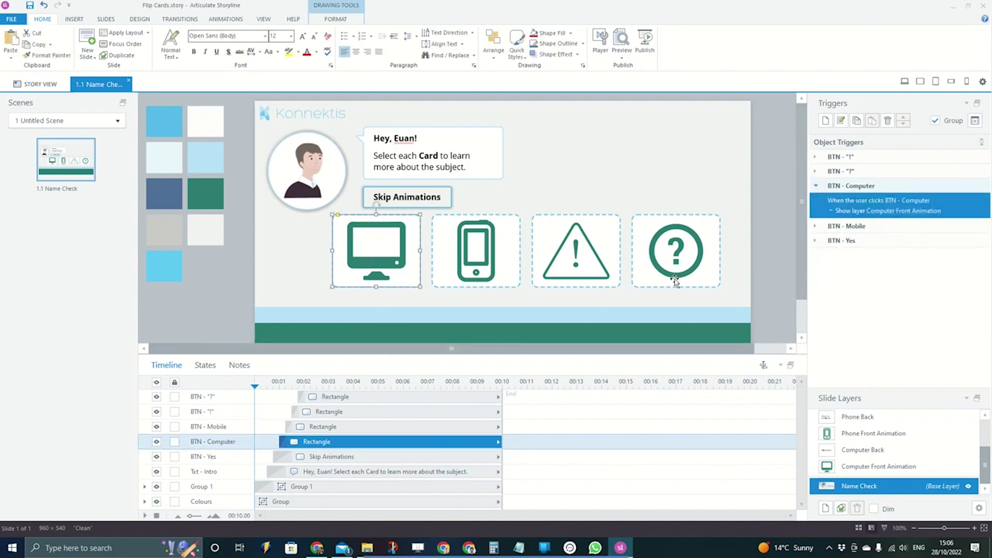
click(205, 365)
click(254, 444)
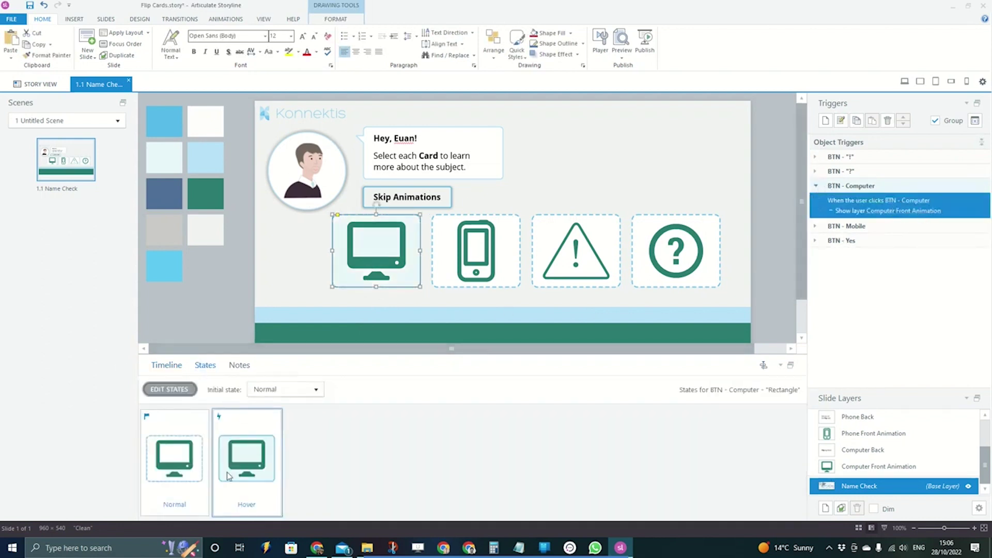
click(167, 365)
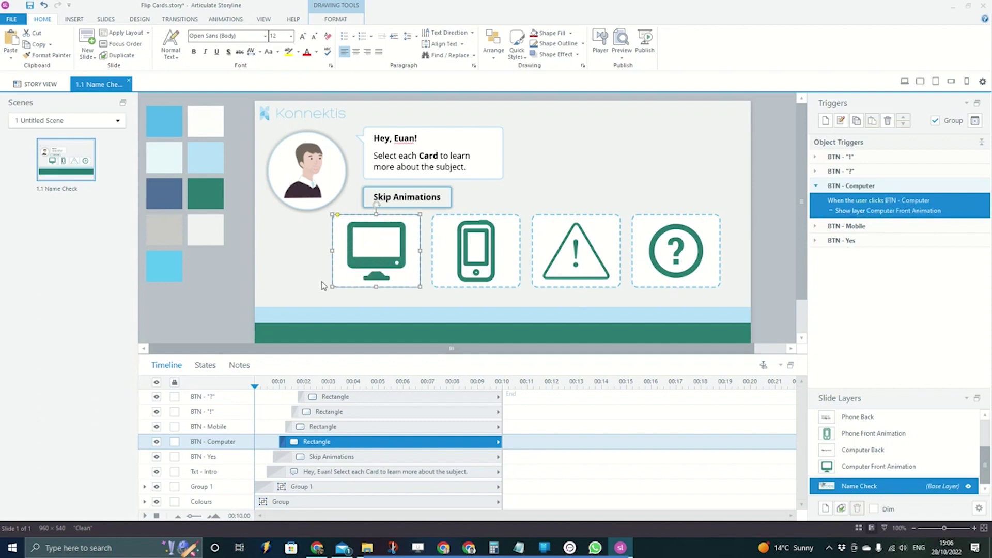
Check the mobile, exclamation and question mark card buttons in the base layer's timeline, ending with the computer card selected
click(337, 427)
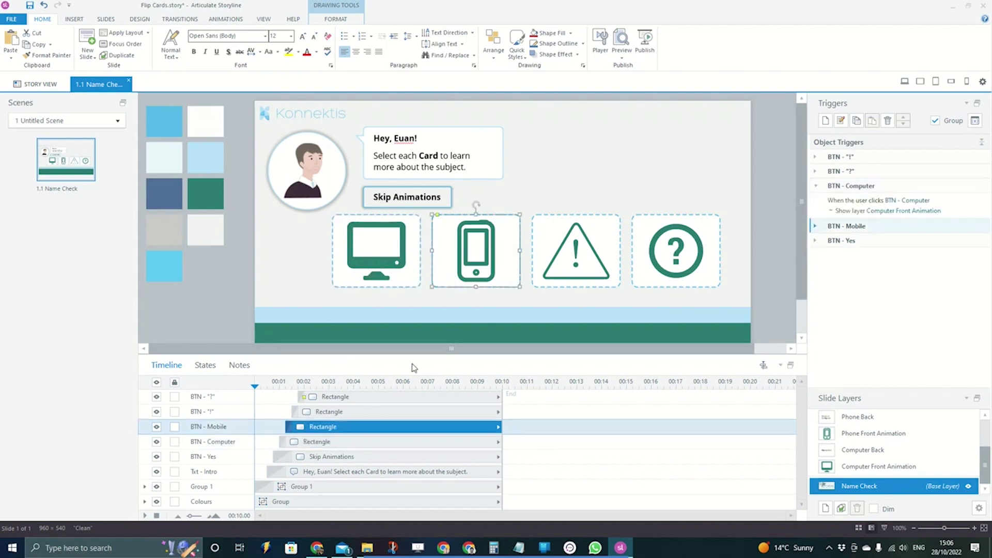
click(329, 412)
click(321, 397)
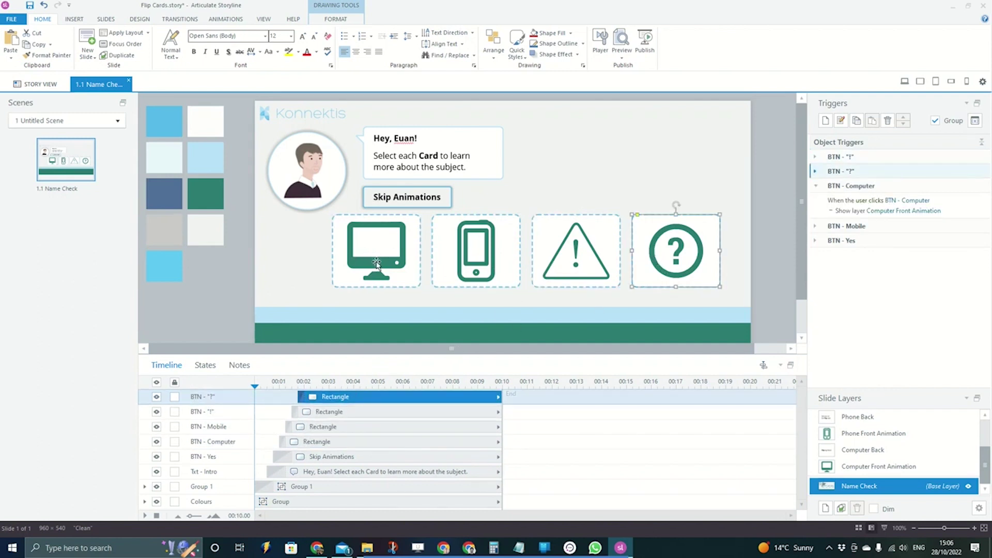
click(352, 273)
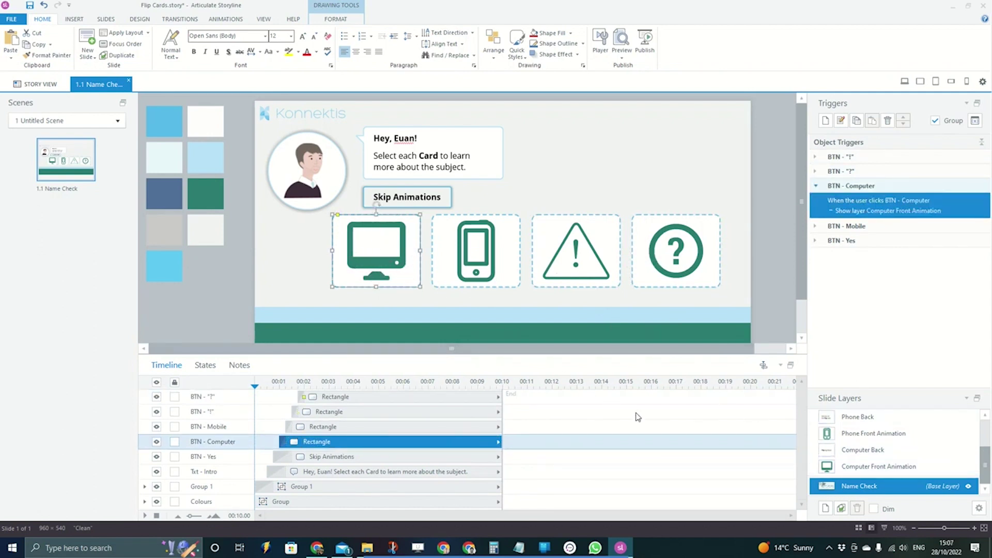
Compare the contents and triggers of the Computer Front Animation and Computer Back layers, ending on the base layer
click(872, 468)
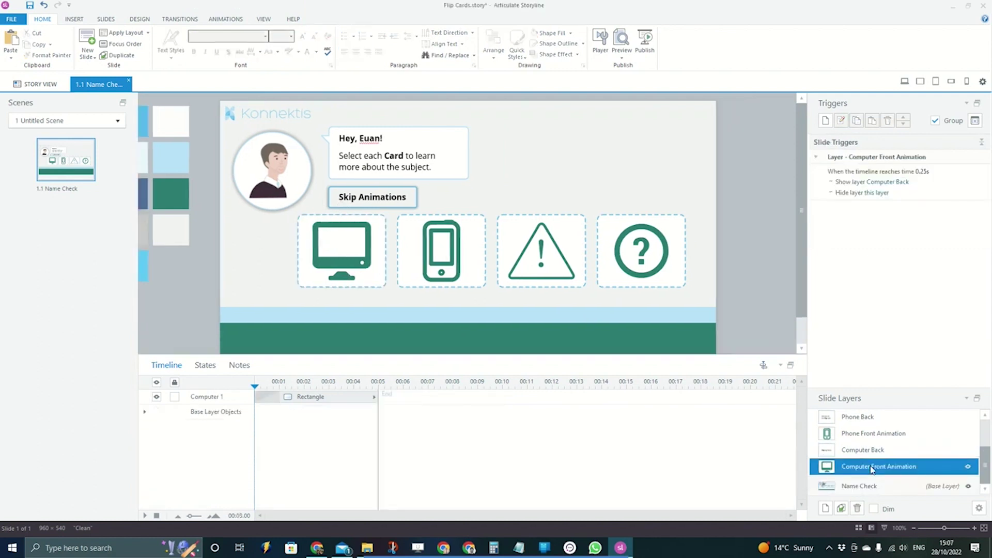
click(873, 449)
click(873, 466)
click(874, 451)
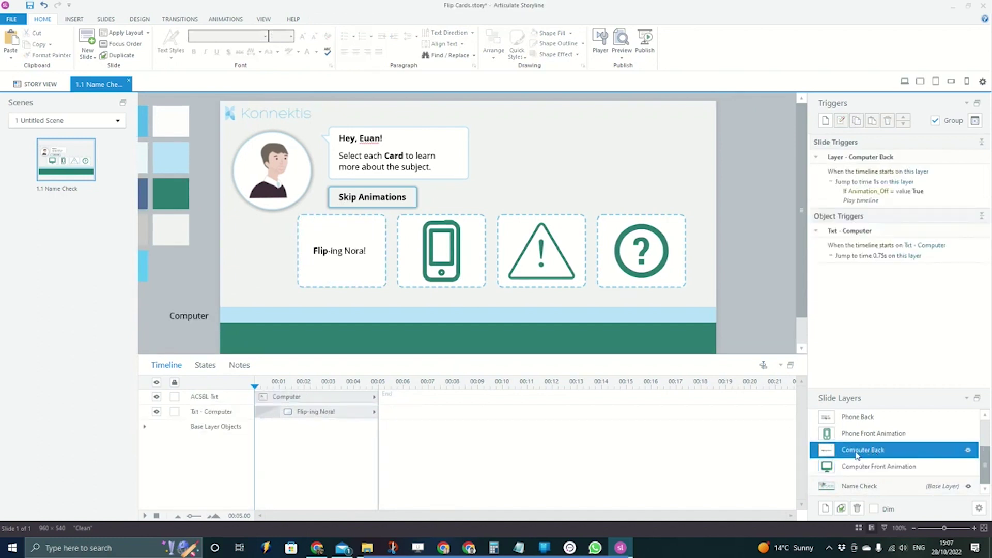
click(860, 485)
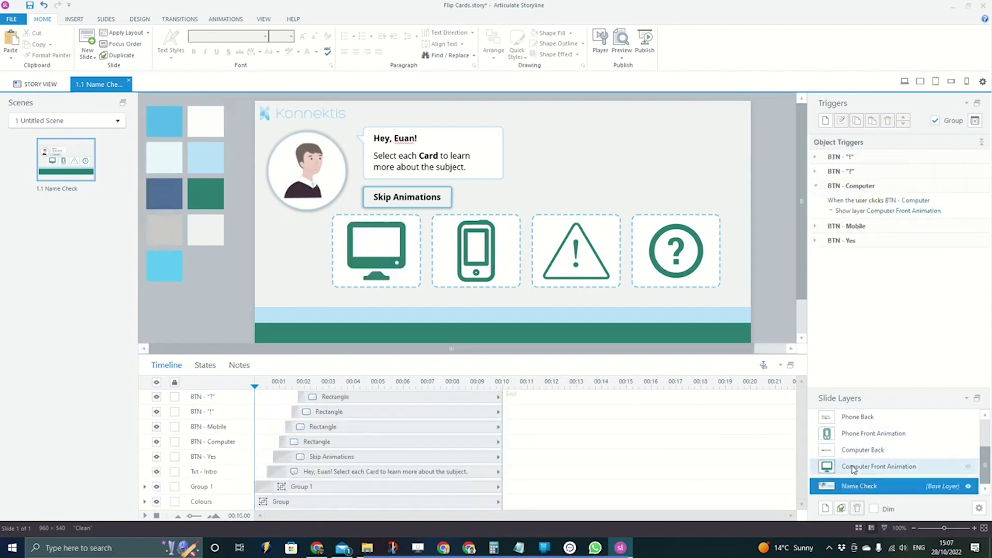
click(863, 468)
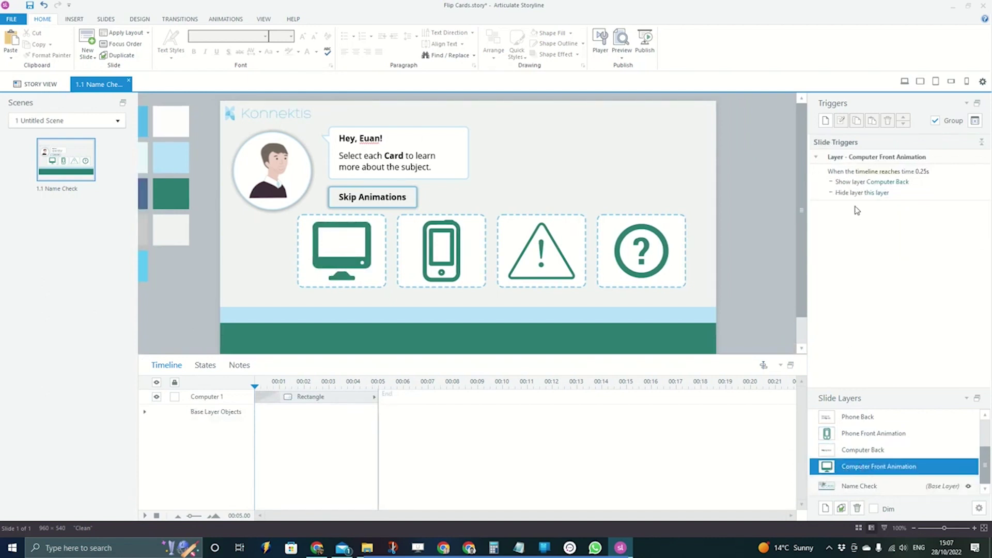
click(855, 486)
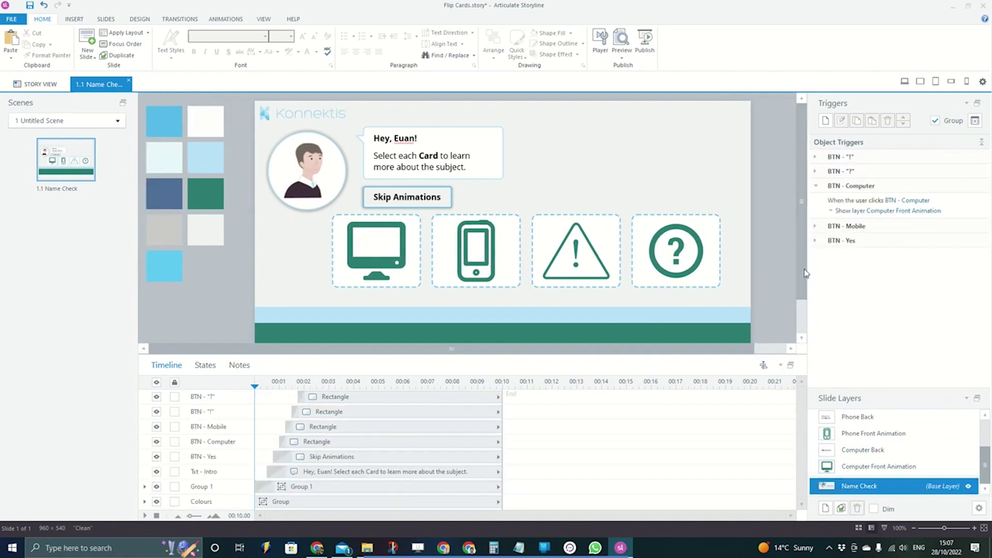
Compare the base computer card's click trigger with the states of the card on the Computer Front Animation layer
click(388, 248)
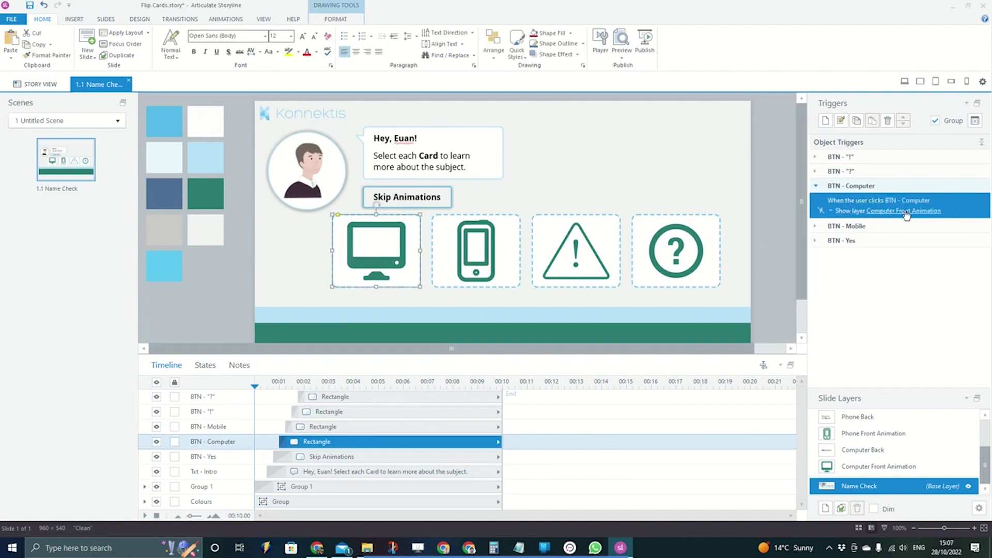
click(874, 465)
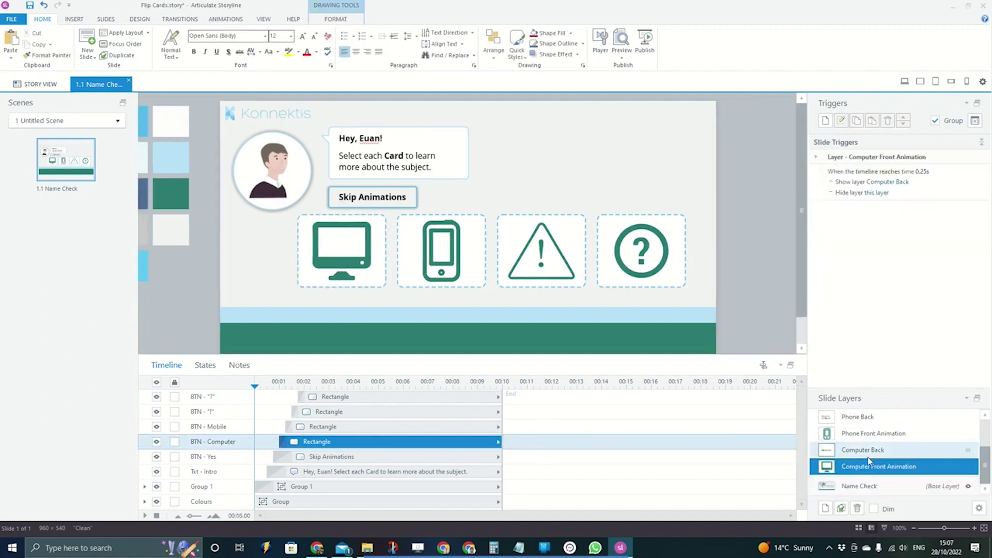
click(362, 248)
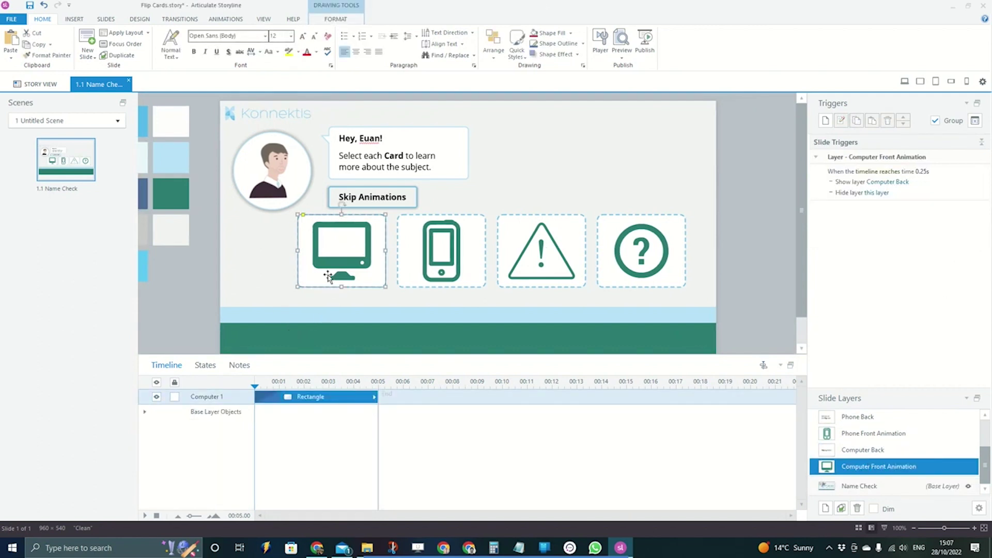
click(206, 365)
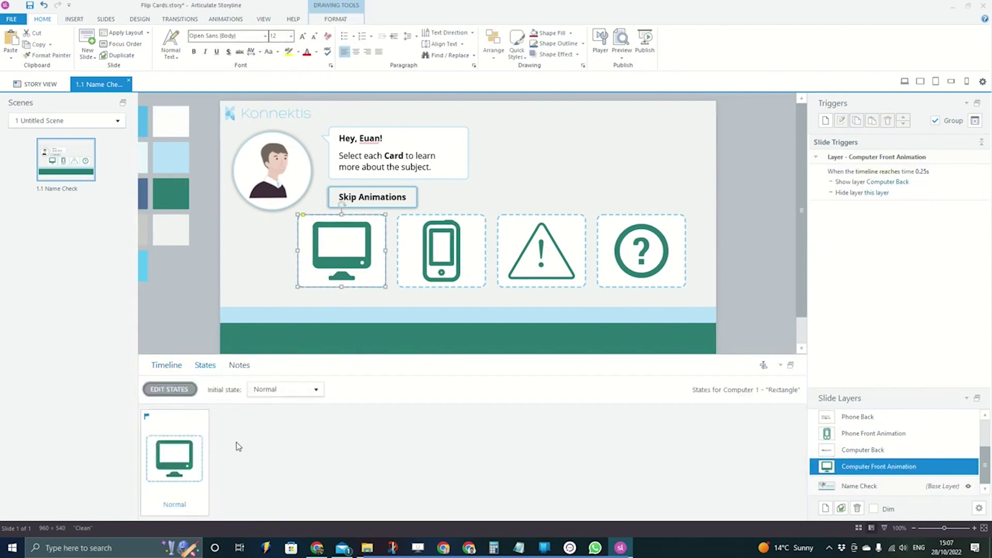
click(848, 488)
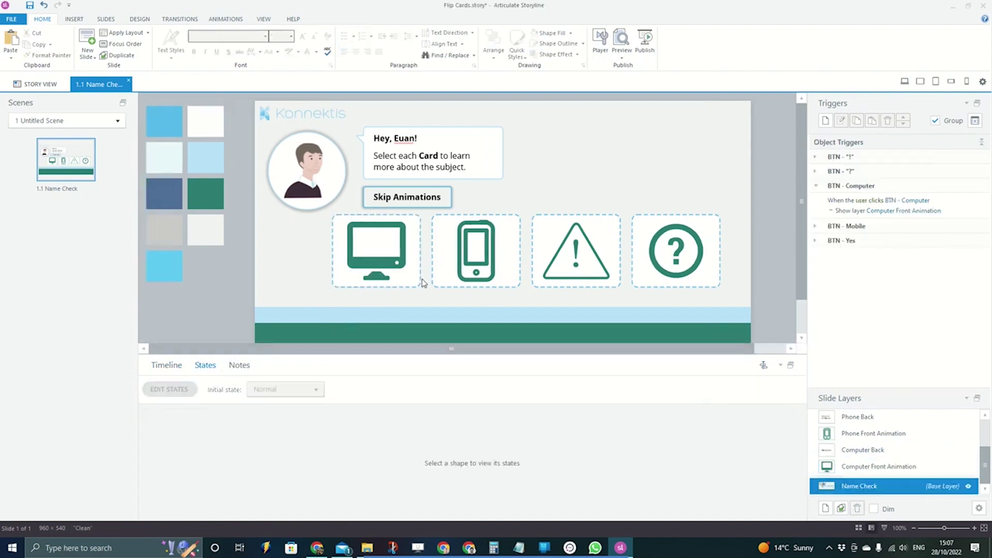
Review the accessibility and alt text settings of the computer card on the Computer Front Animation layer
click(895, 465)
click(338, 232)
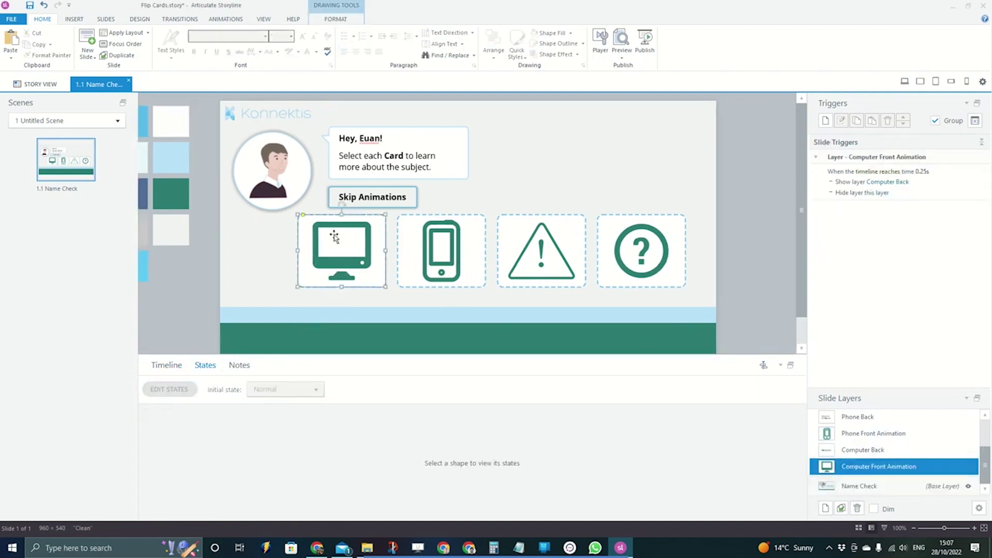
click(177, 365)
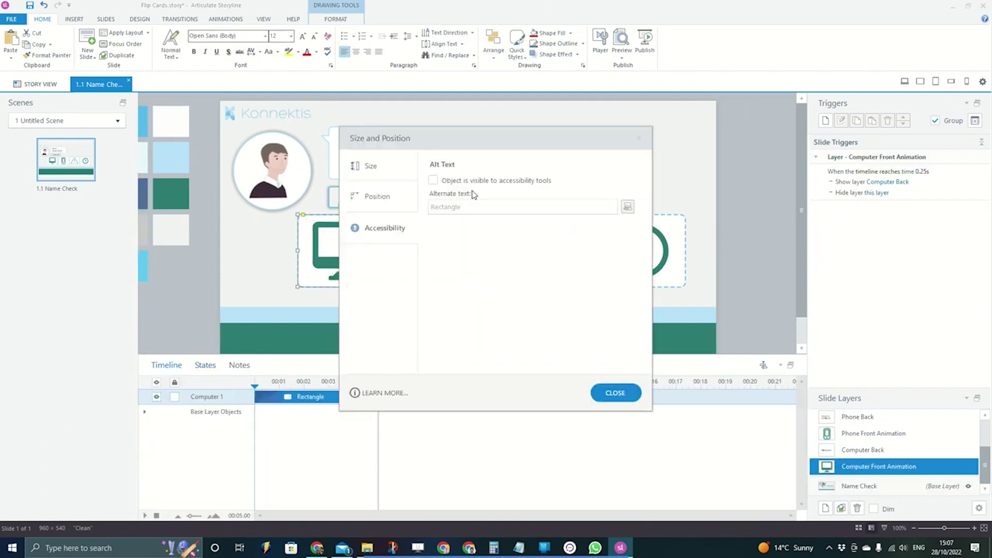
click(639, 139)
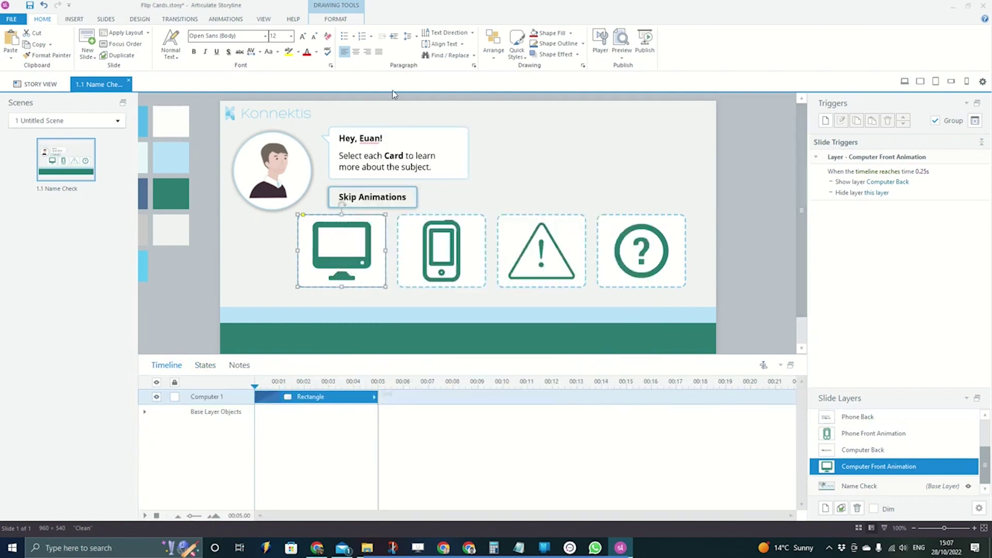
Inspect the front computer card's entrance animation and the timeline point of about 0.25 s where its layer hands over to Computer Back
click(228, 20)
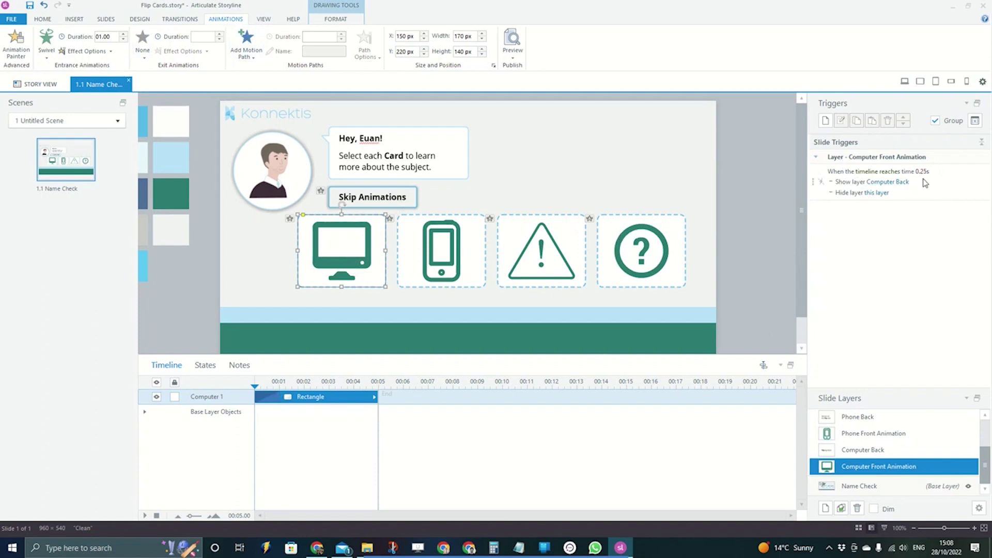
click(262, 387)
click(866, 455)
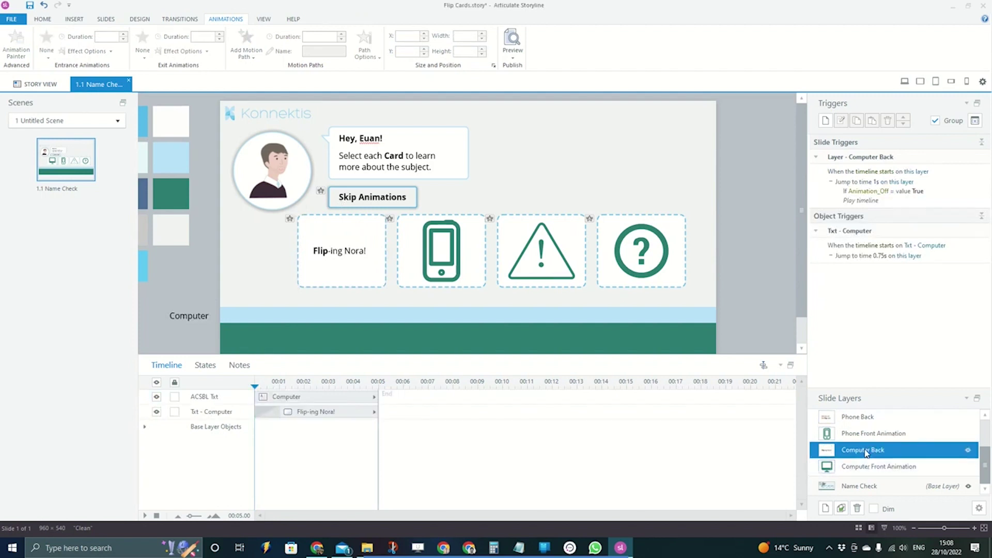
click(872, 467)
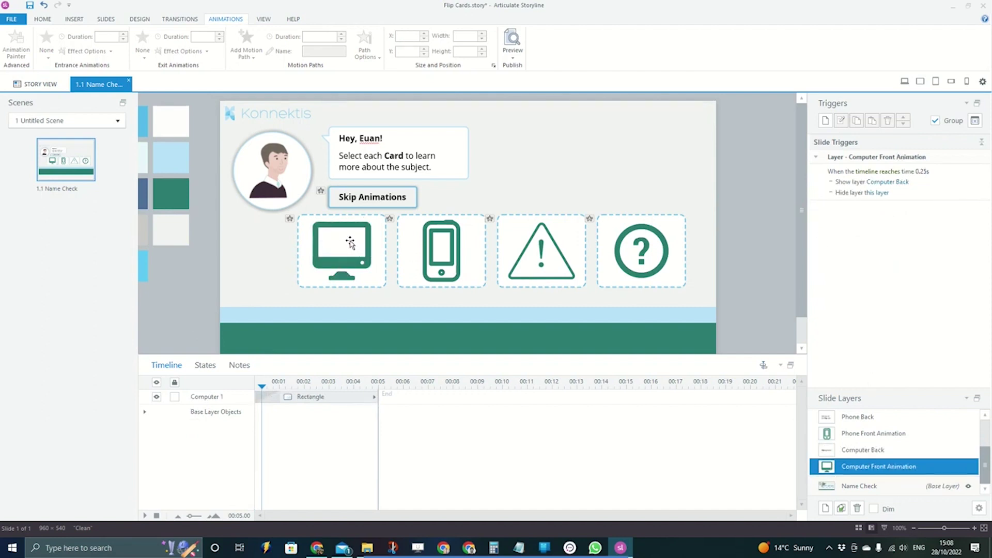
click(326, 399)
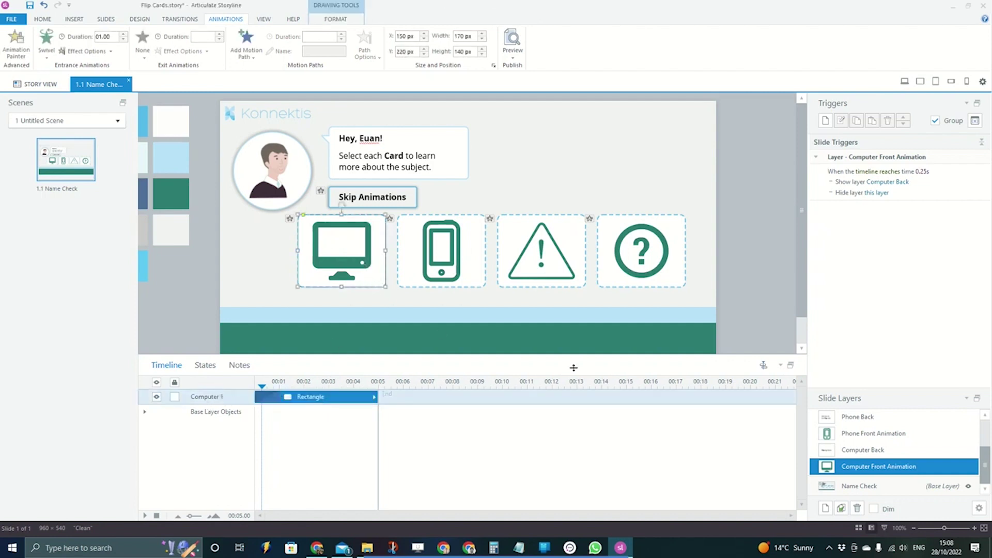
Inspect the entrance animation and timeline trigger of the "Flip-ing Nora!" card on the Computer Back layer
click(863, 451)
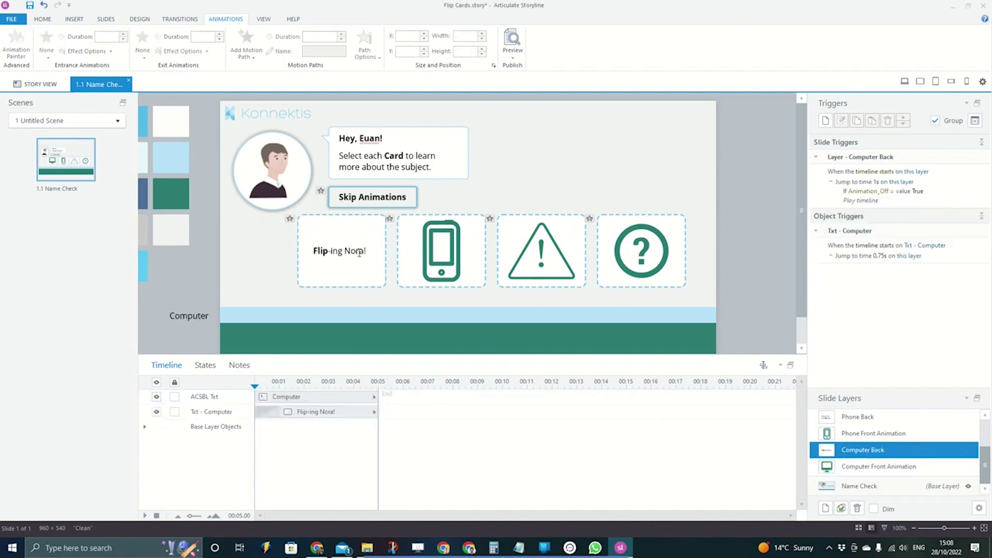
click(315, 221)
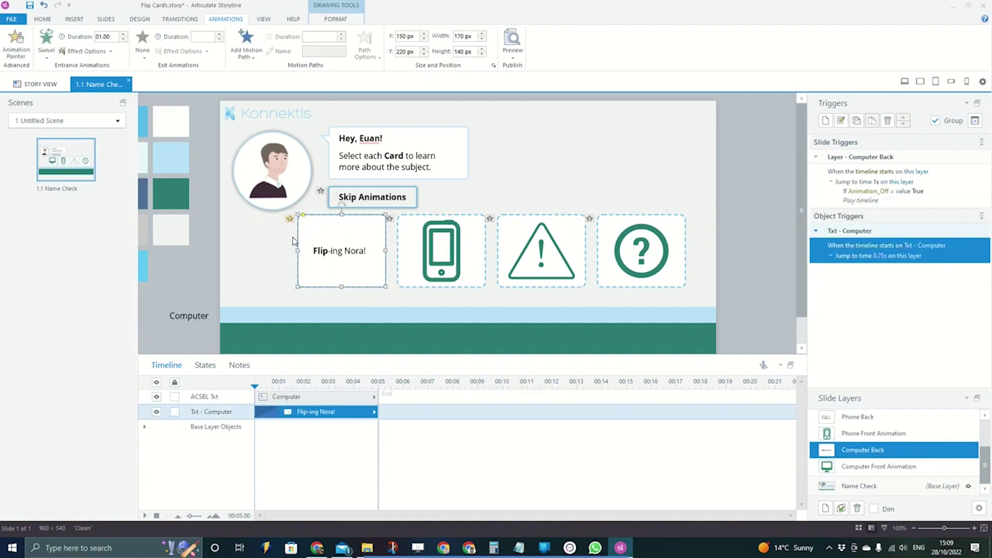
click(331, 252)
click(271, 246)
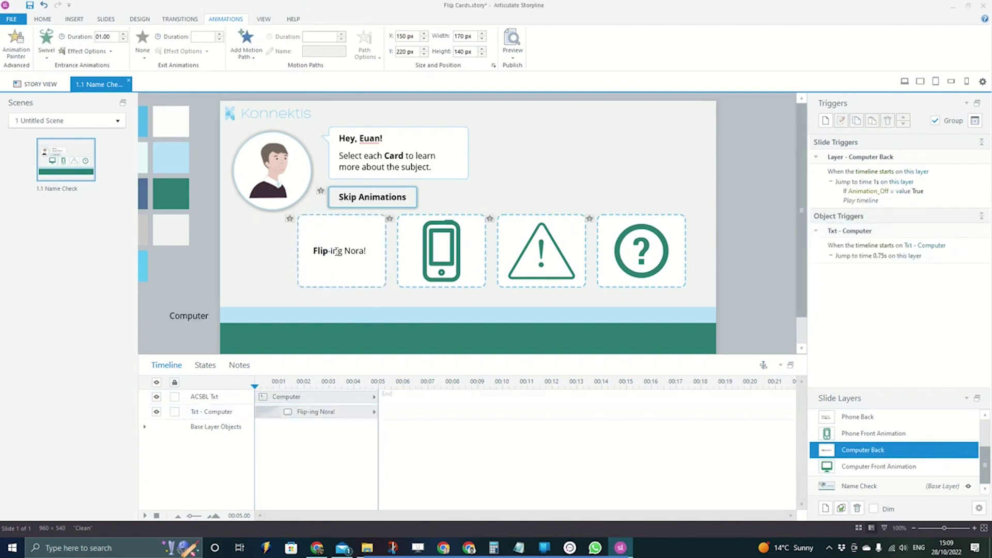
Move the Computer Back playhead to about 0.75 s to examine the card's jump trigger, and compare its timing with the Computer Front Animation trigger
click(312, 216)
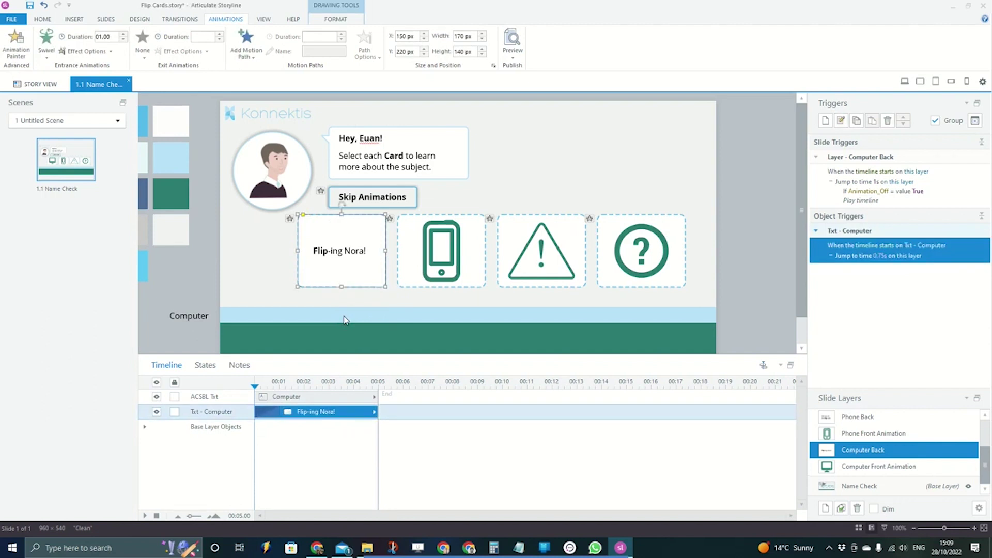
click(856, 485)
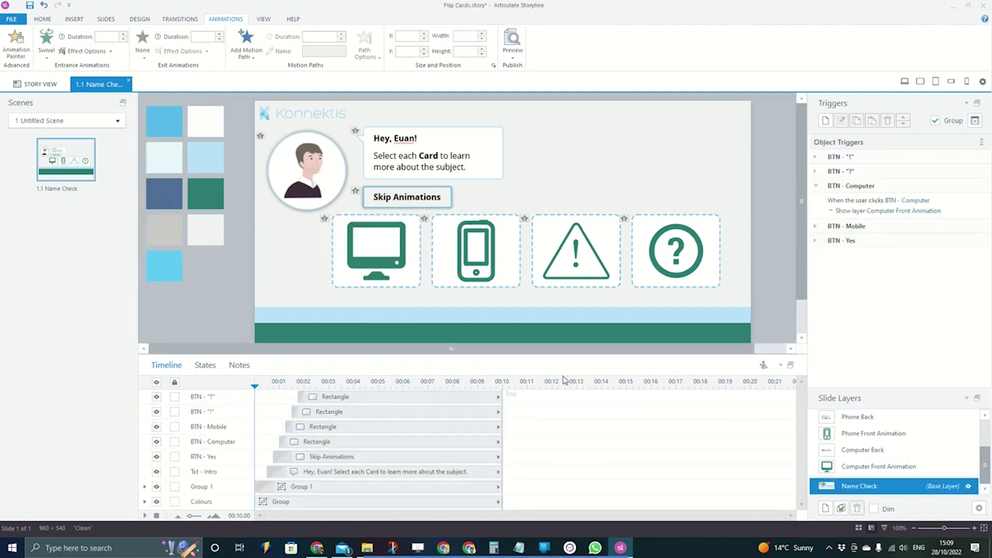
click(862, 450)
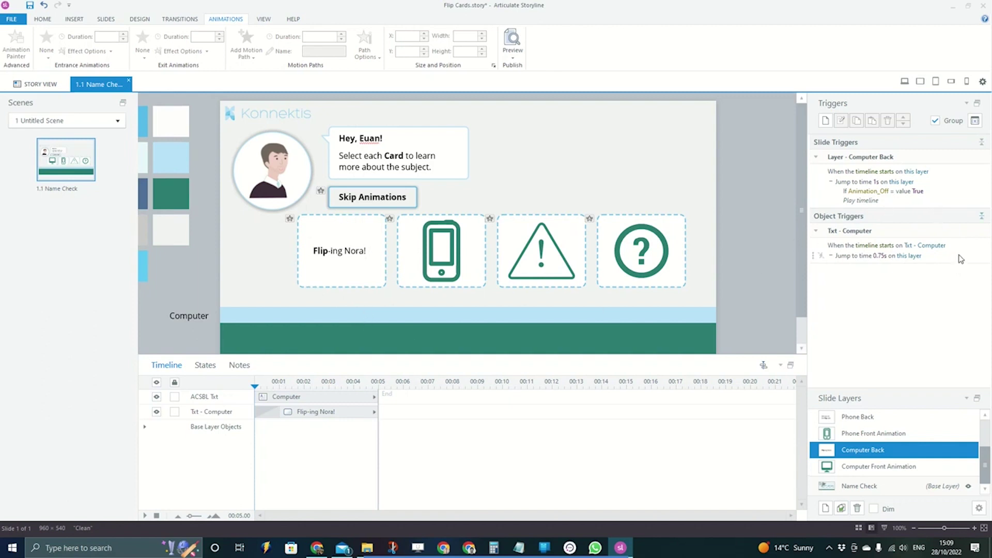
click(922, 249)
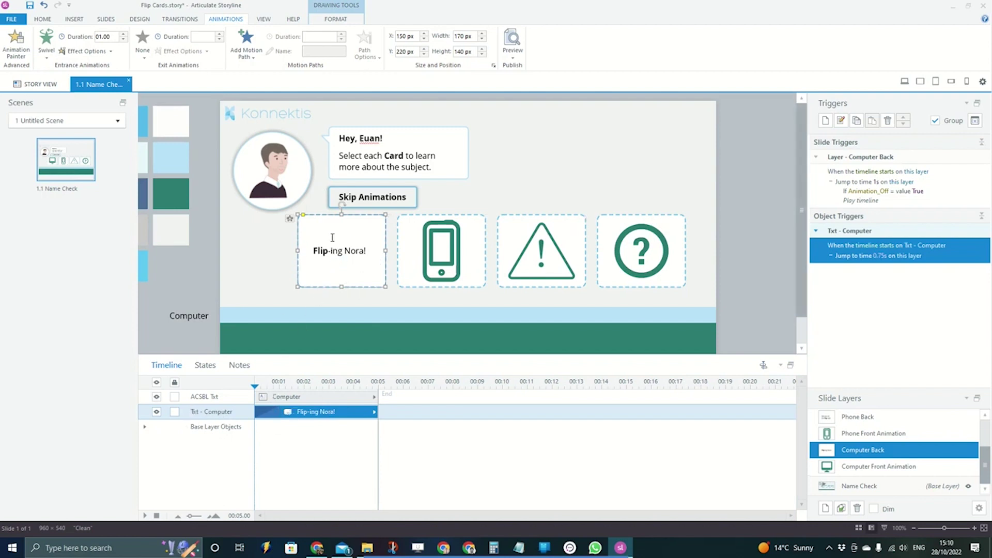
click(272, 388)
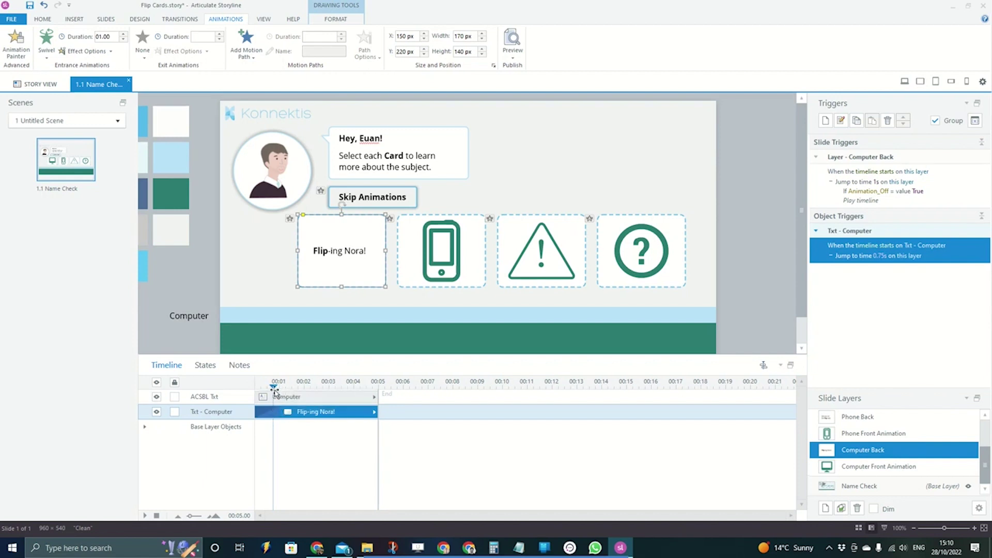
click(874, 471)
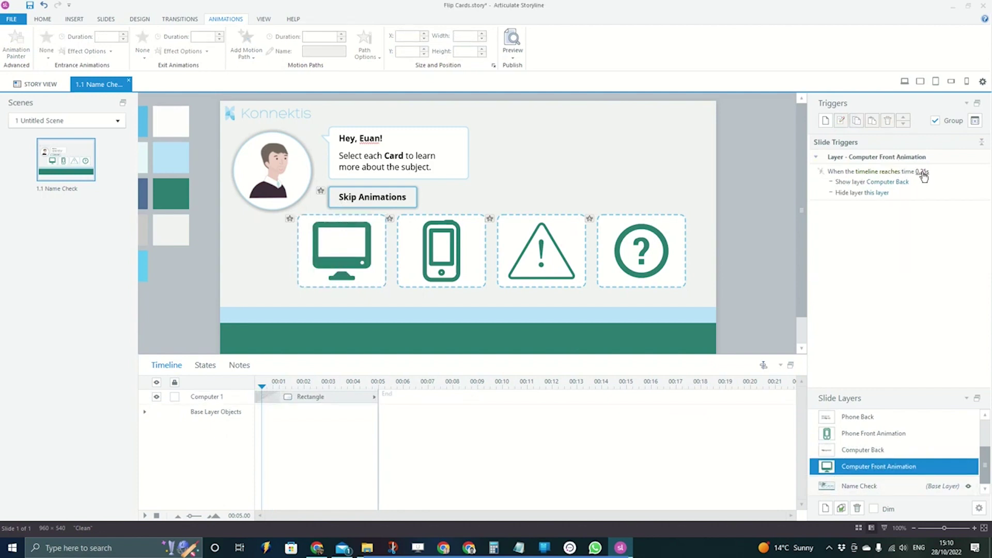
click(872, 455)
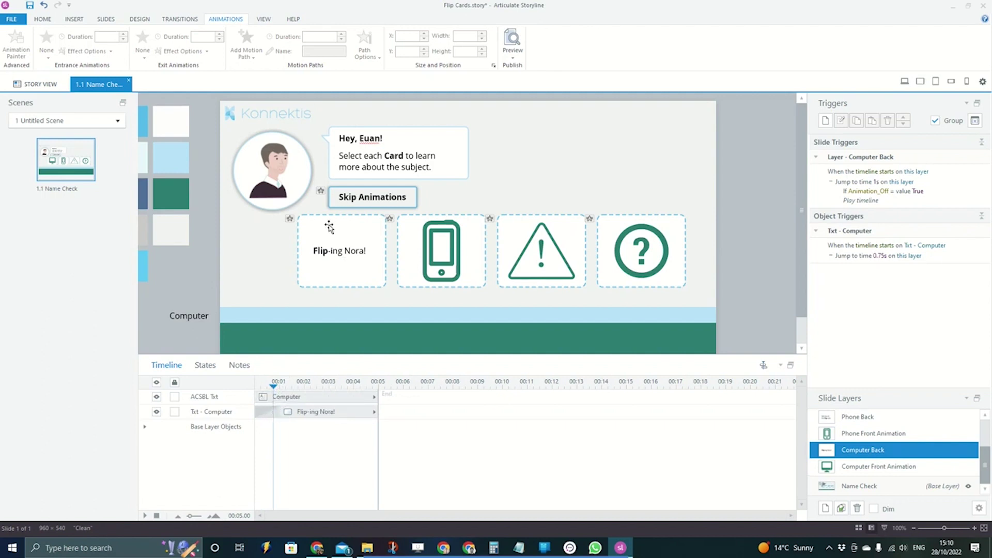
Preview the scene, flip the computer and phone cards, and close the preview
click(514, 53)
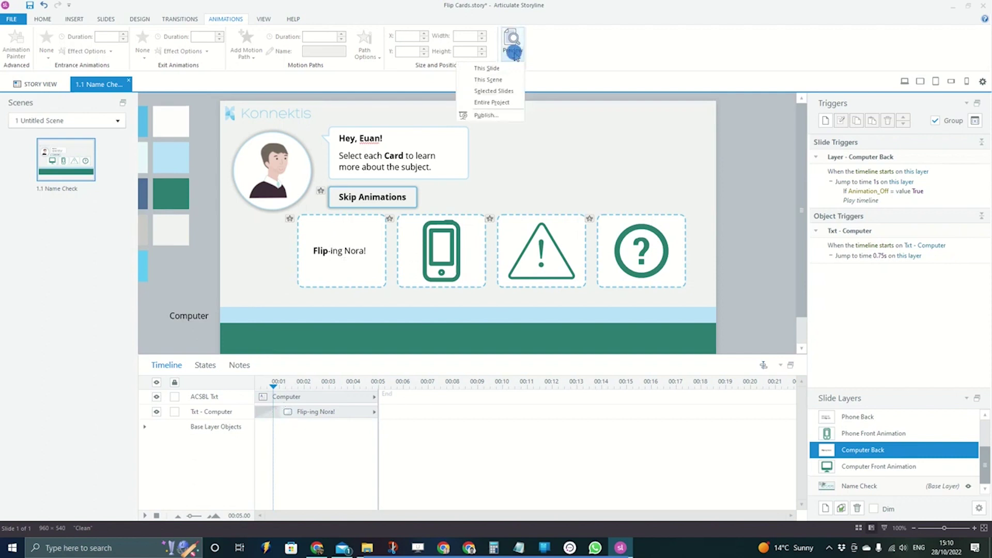
click(495, 80)
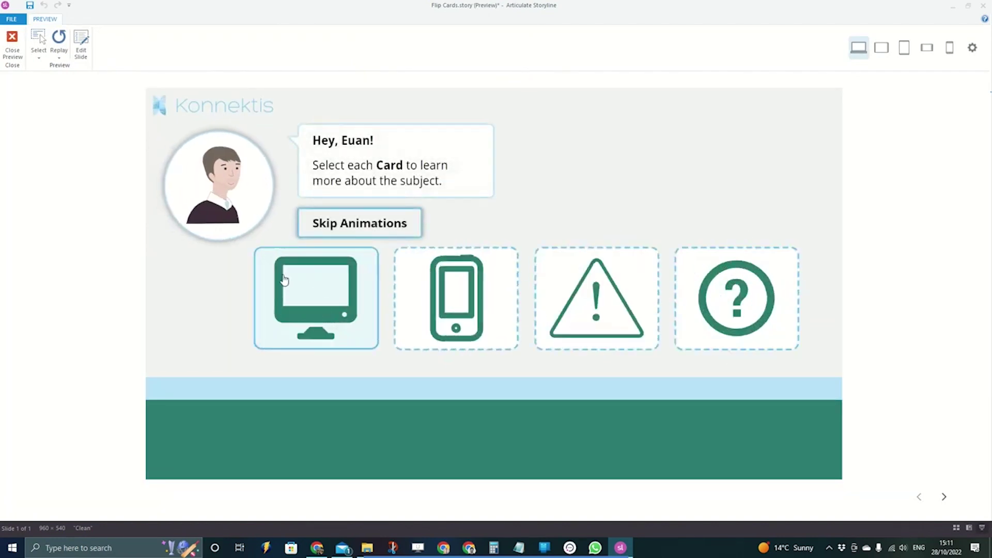
click(257, 313)
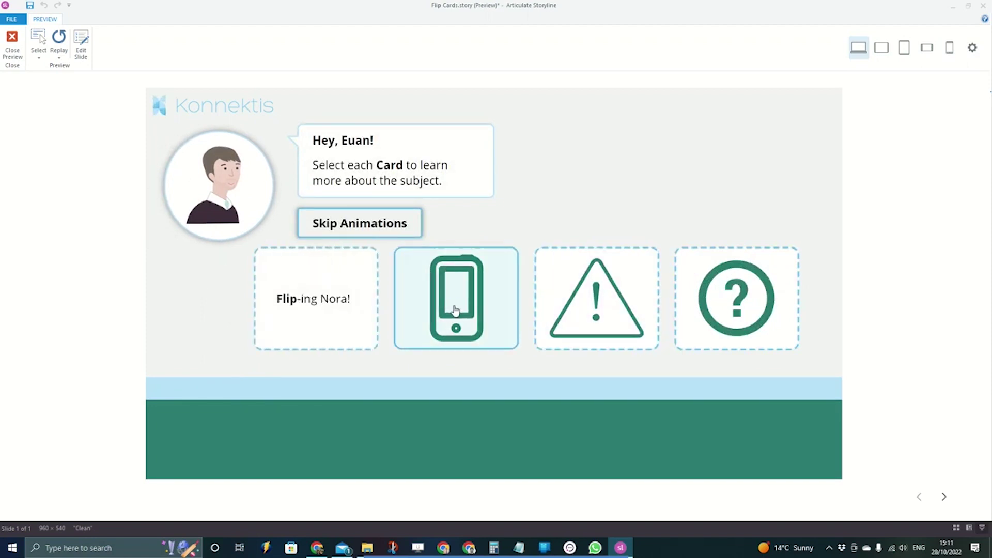
click(514, 279)
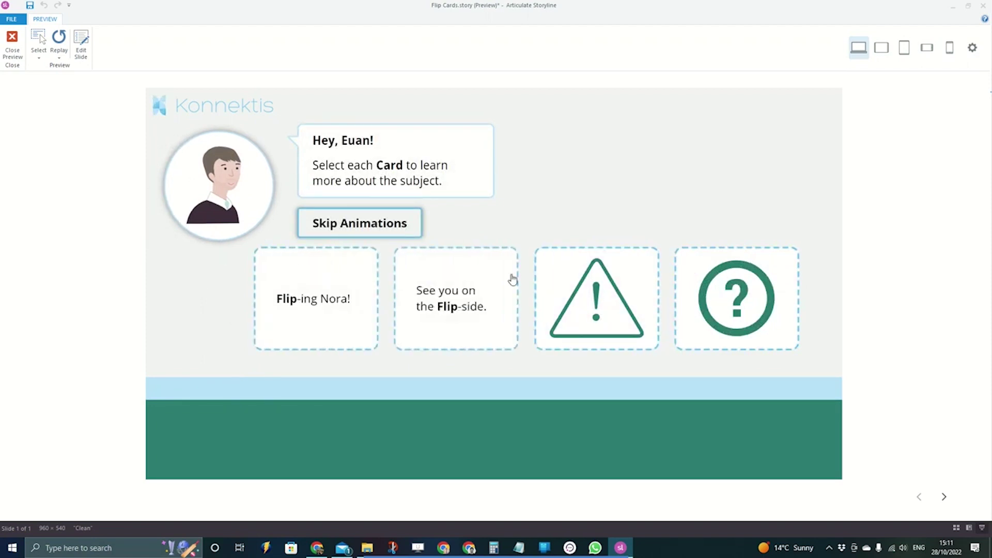
click(11, 46)
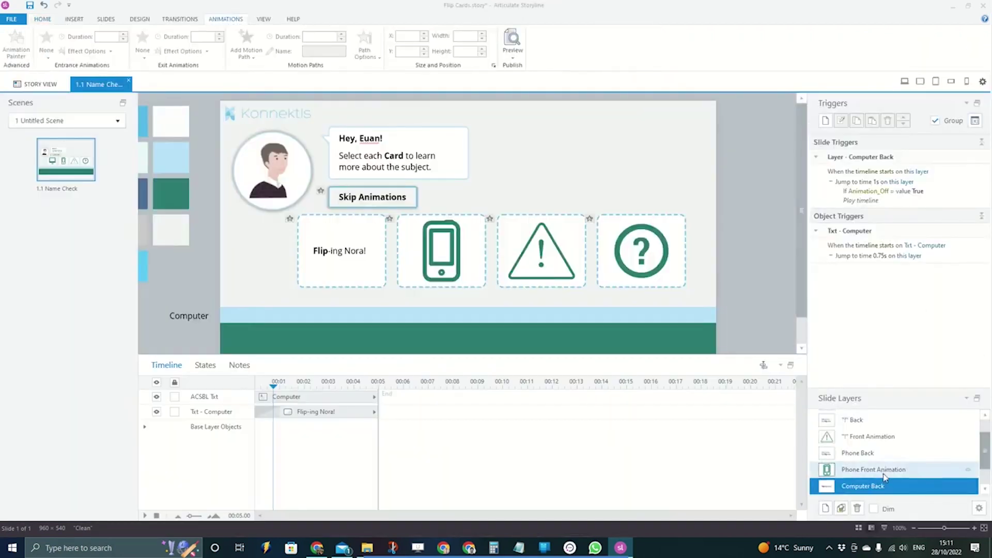
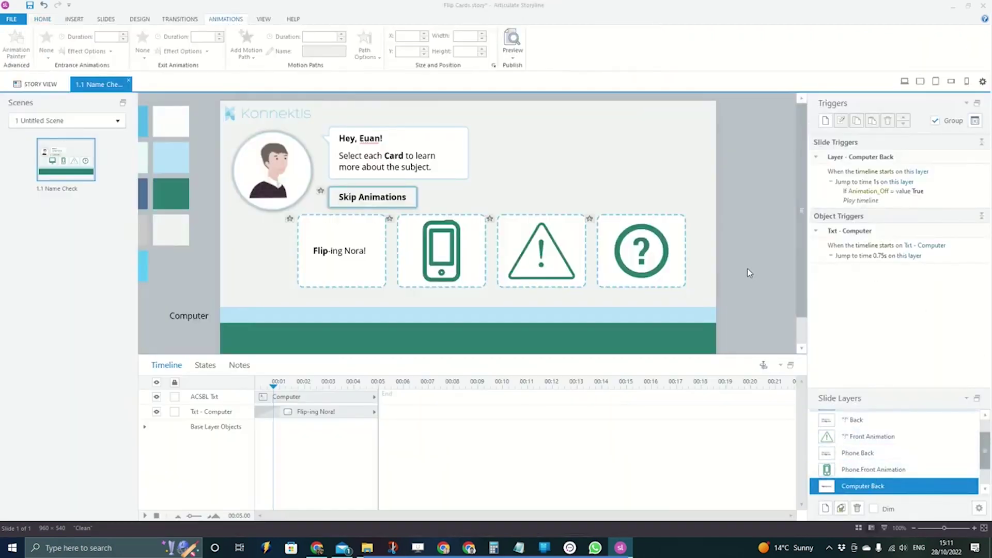
Check the click trigger of the computer card on the Name Check base layer
scroll(872, 470, down, 2)
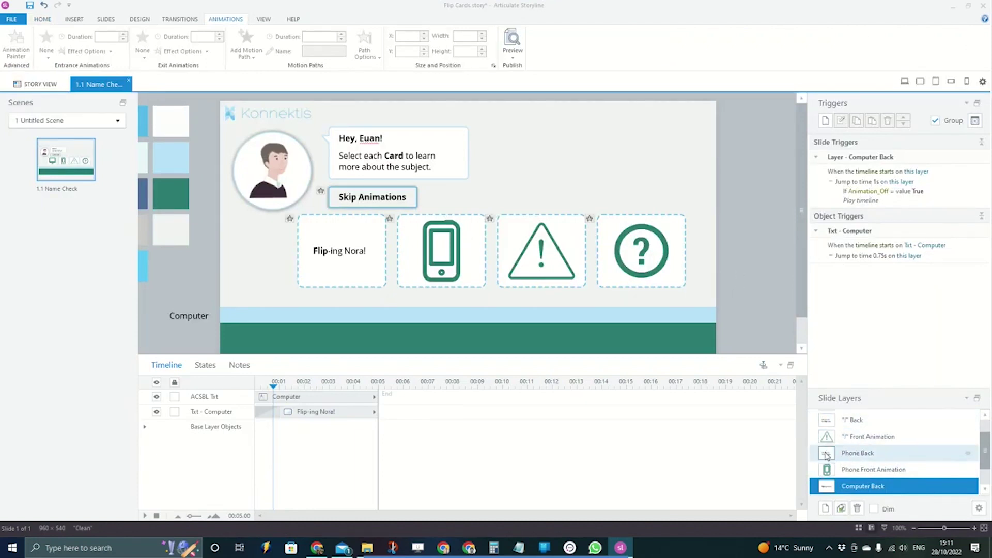
click(873, 486)
click(383, 241)
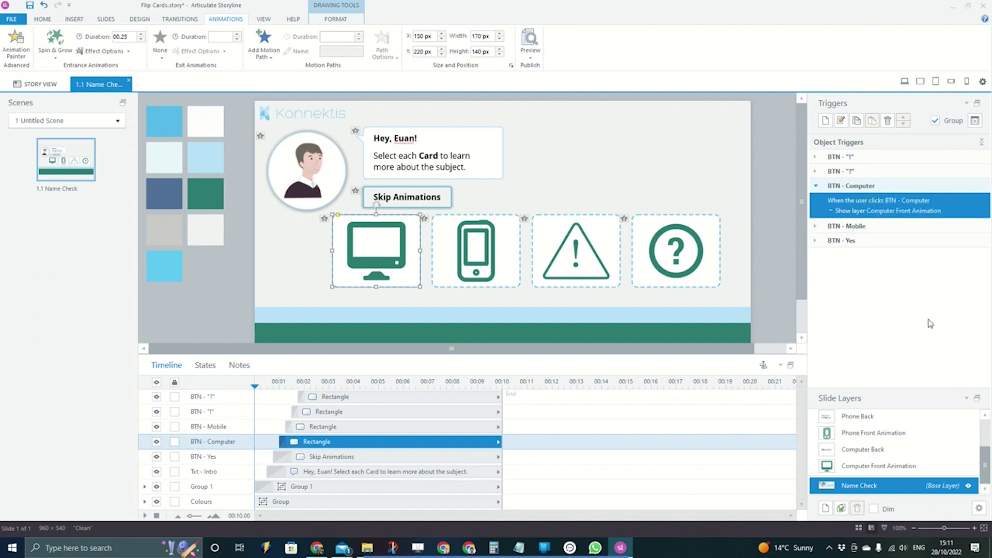
Examine the Show layer Computer Back and Hide layer triggers and the computer card's entrance animation on the Computer Front Animation layer
click(873, 471)
click(923, 184)
click(924, 183)
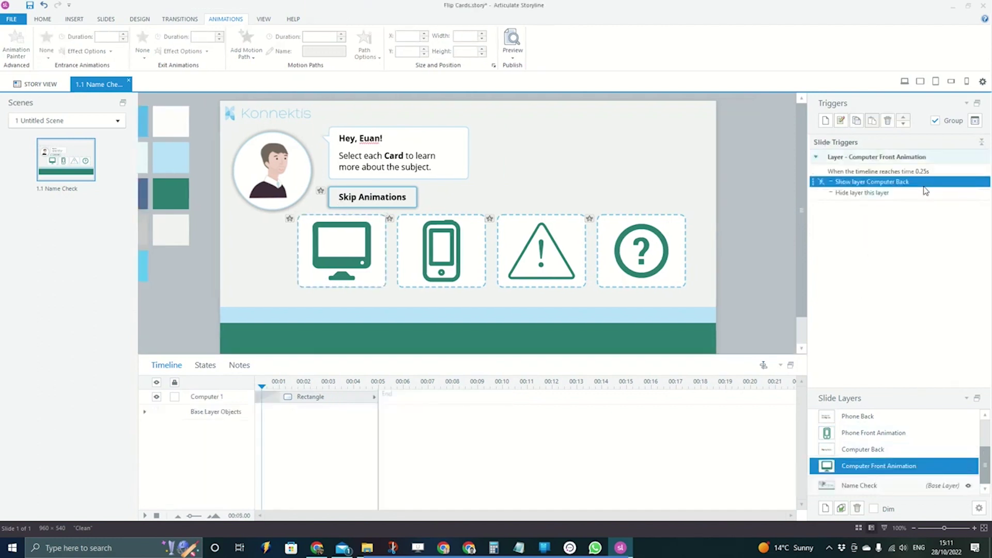
click(926, 193)
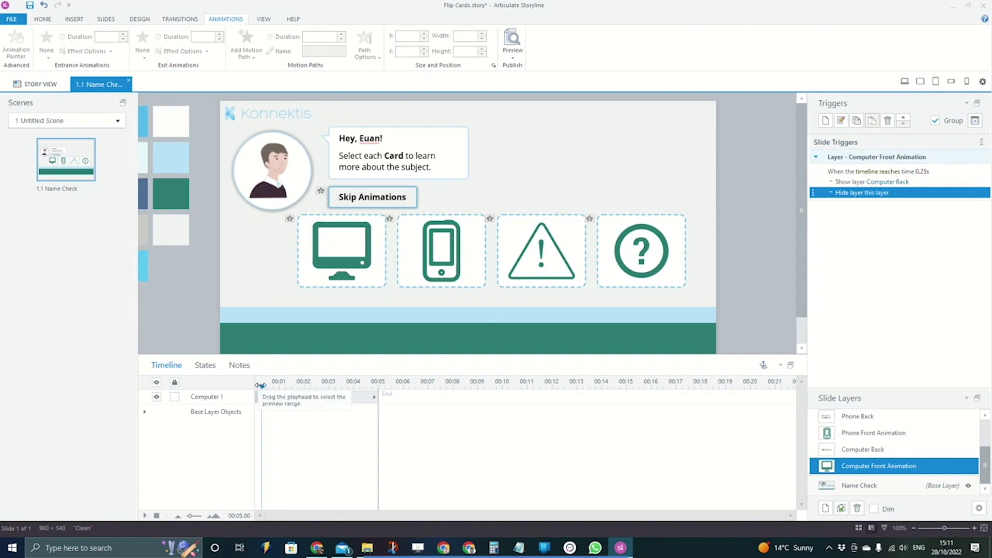
click(933, 182)
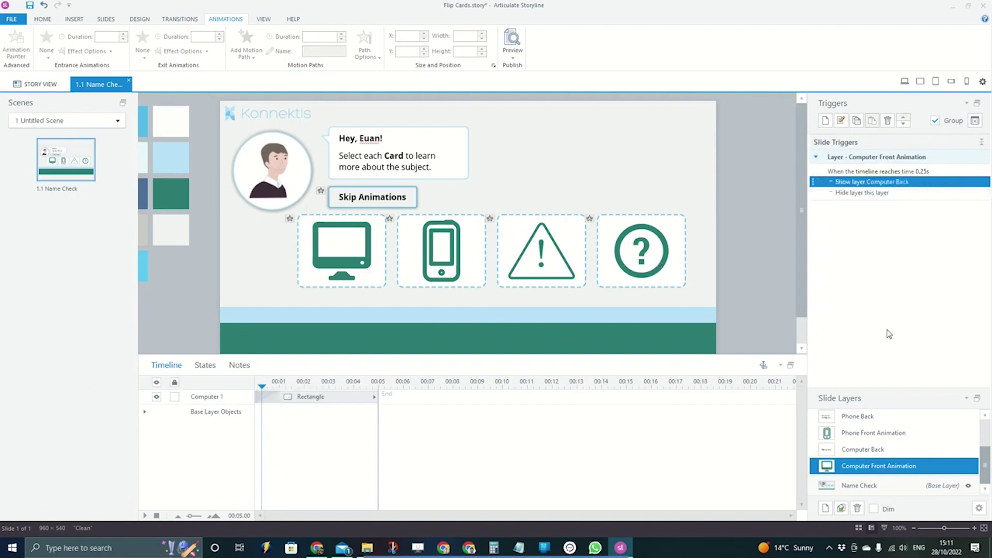
click(911, 193)
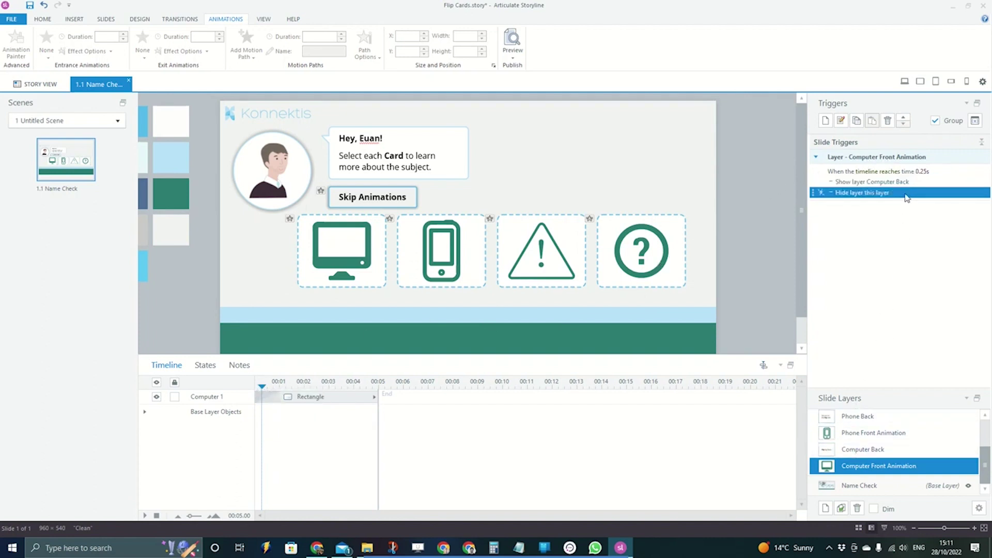
click(355, 247)
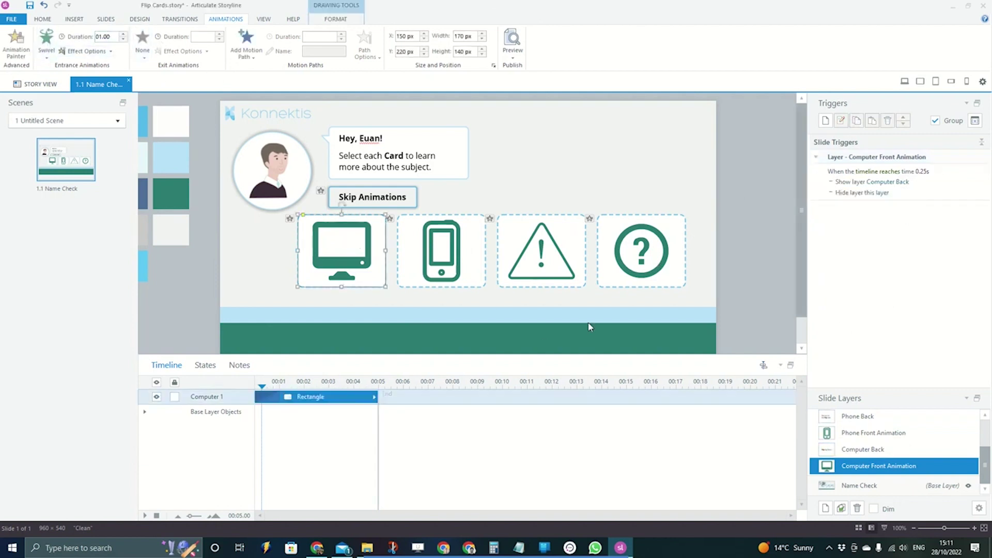
Compare the card animation and trigger on Computer Back with the Hide layer trigger on Computer Front Animation
click(846, 451)
click(326, 216)
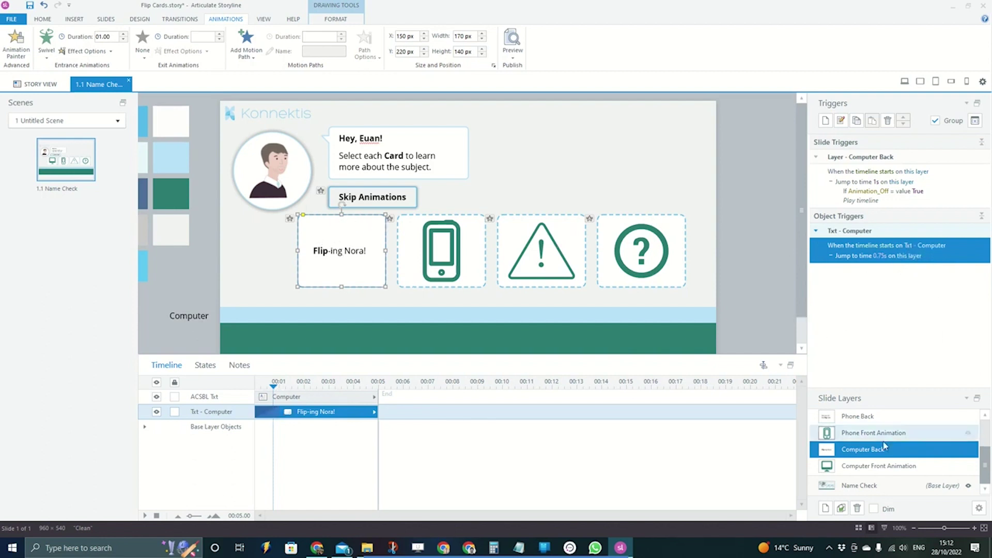
click(880, 466)
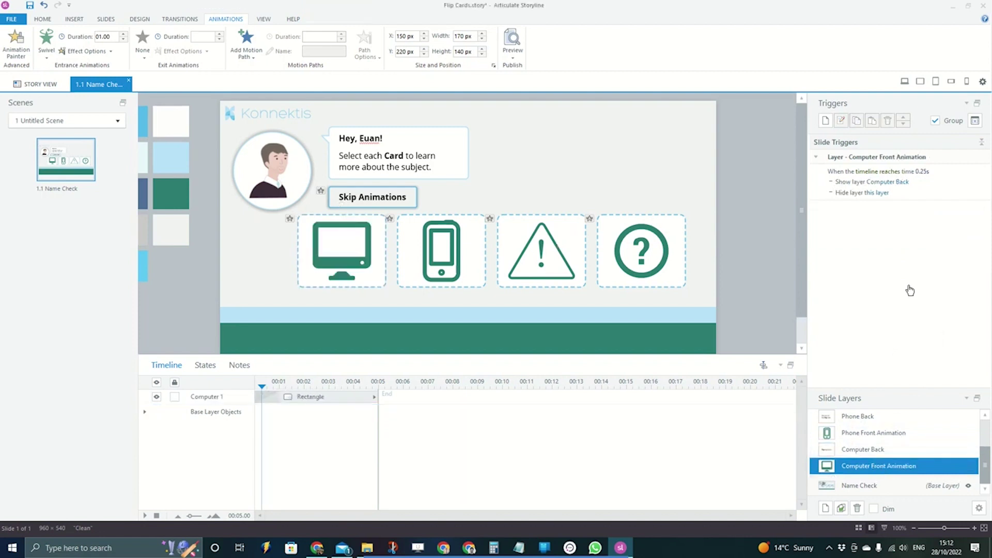
click(913, 192)
Open the base layer computer card's states for editing, inspect the icon placed inside its Normal state, and finish state editing
click(862, 485)
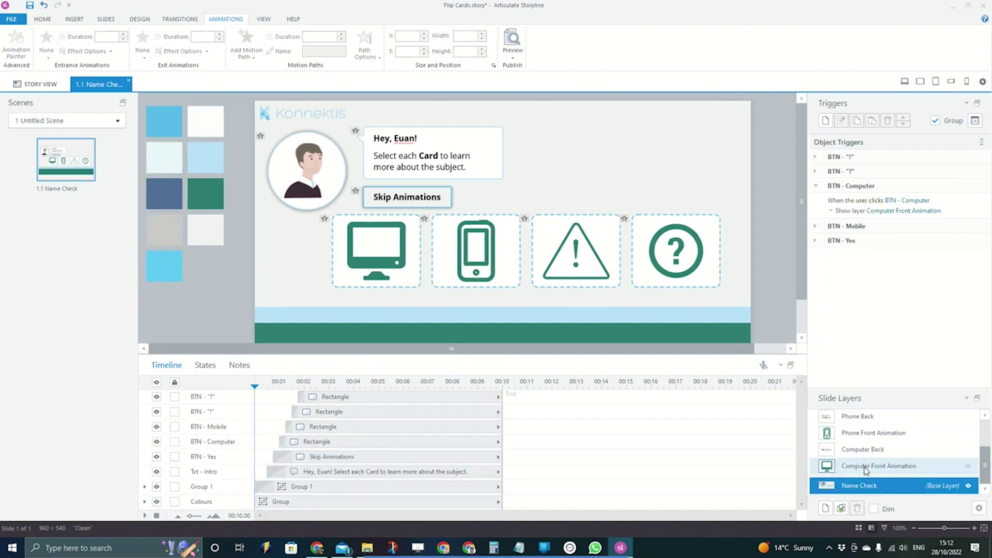
click(385, 233)
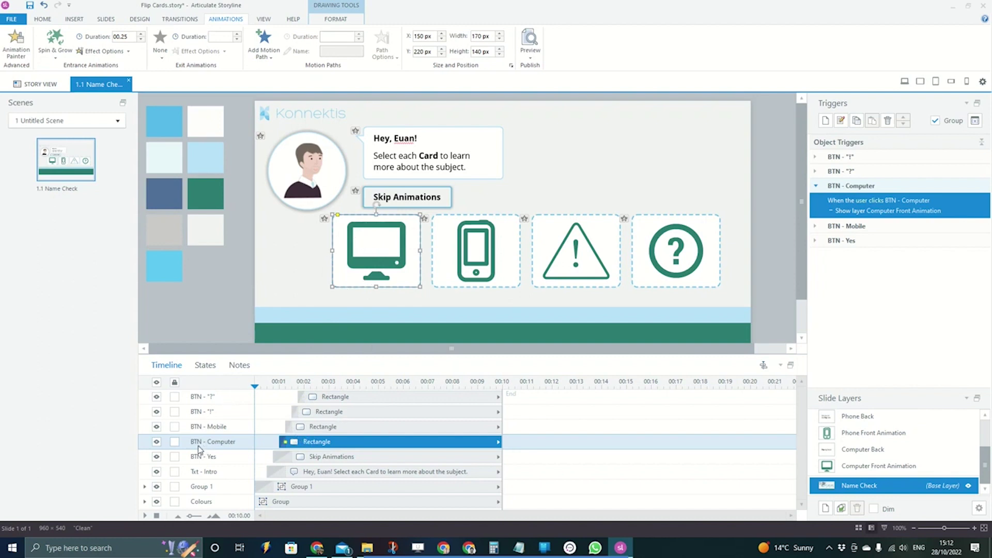
click(205, 364)
click(170, 389)
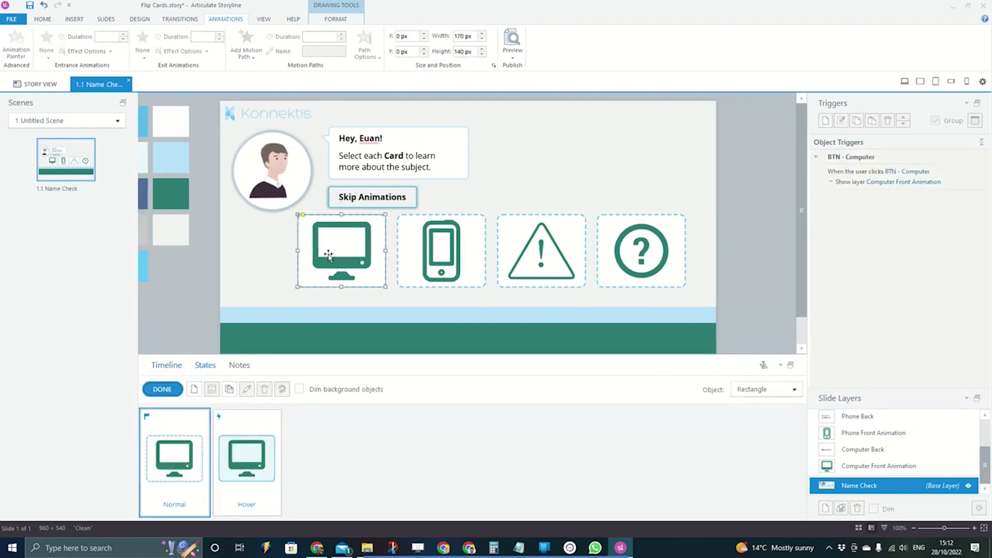
click(310, 278)
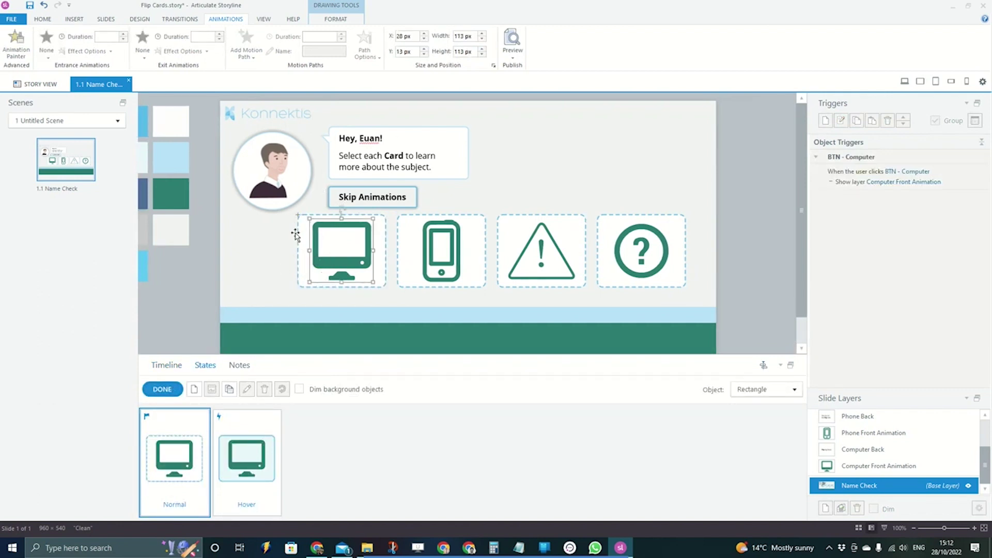
key(ctrl+shift+Return)
click(607, 390)
click(164, 388)
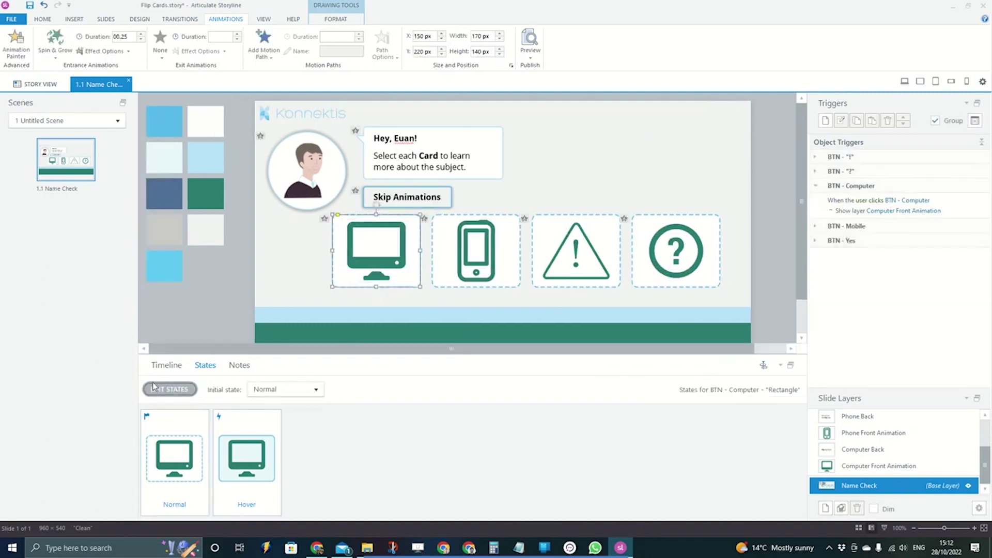
click(43, 19)
click(73, 19)
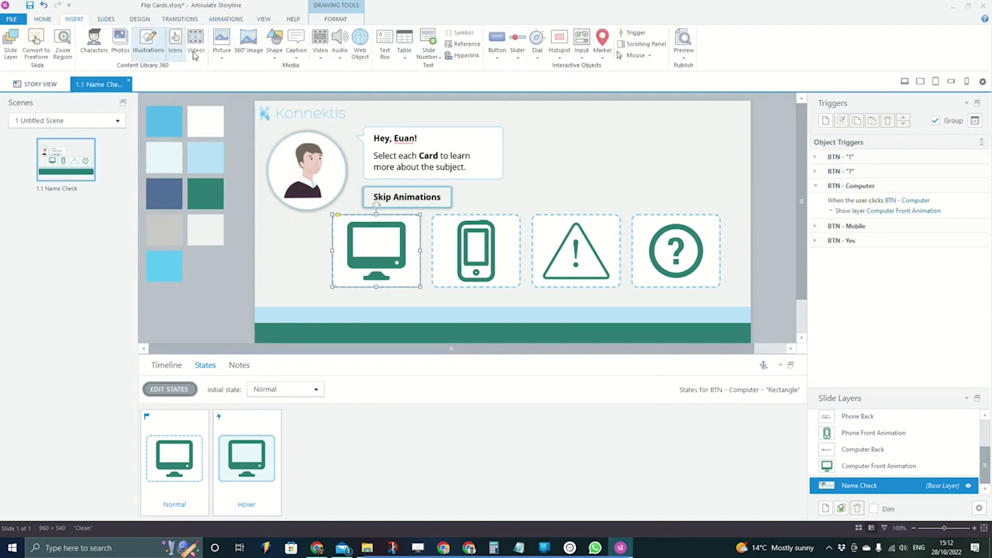
click(43, 19)
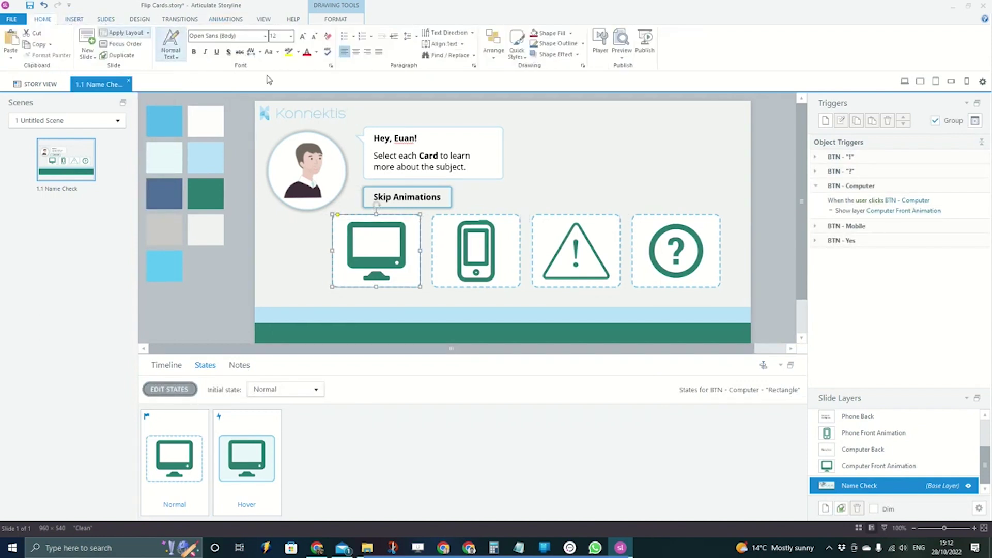
Review the flip sequence from the base computer card's click trigger through the triggers on Computer Front Animation and Computer Back
click(904, 465)
key(Up)
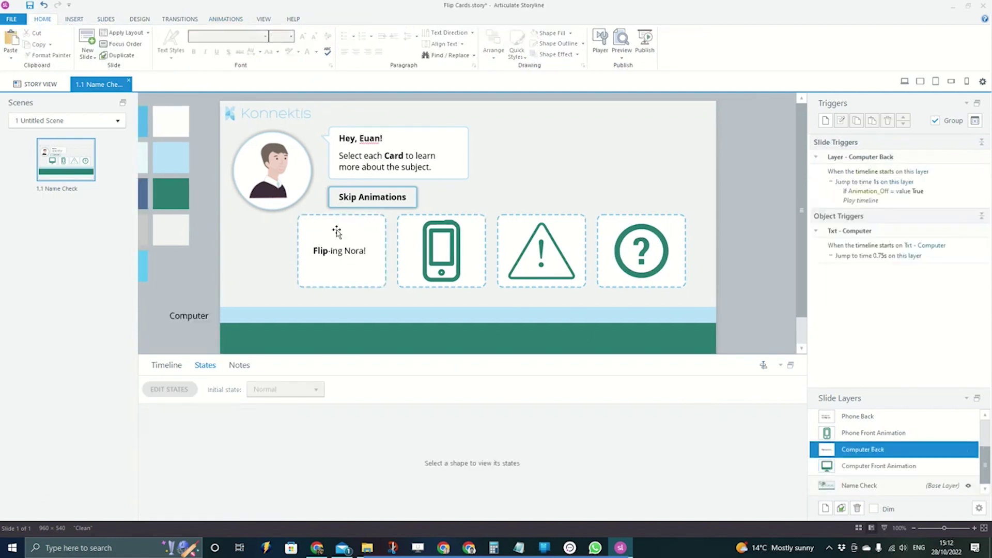
click(910, 486)
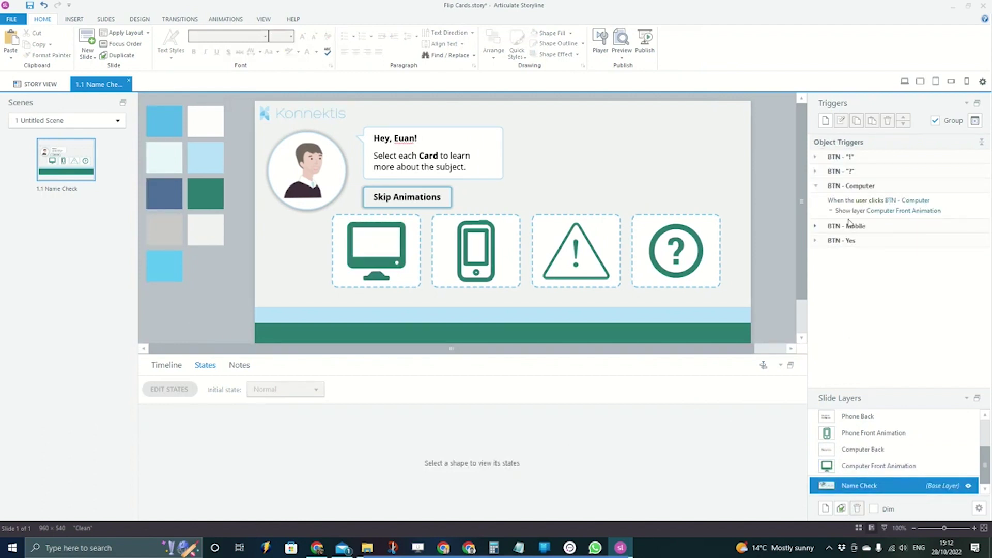
click(851, 187)
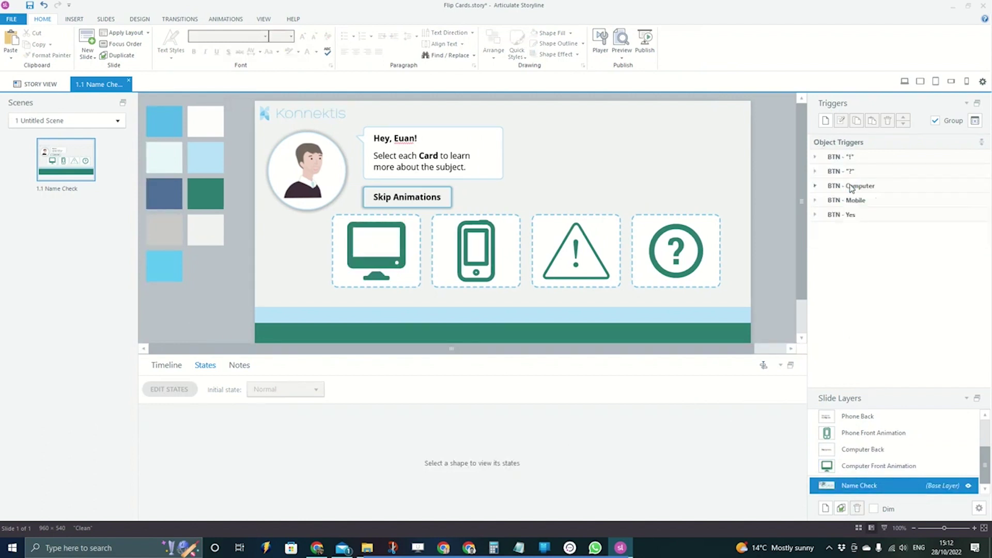
click(377, 249)
click(826, 186)
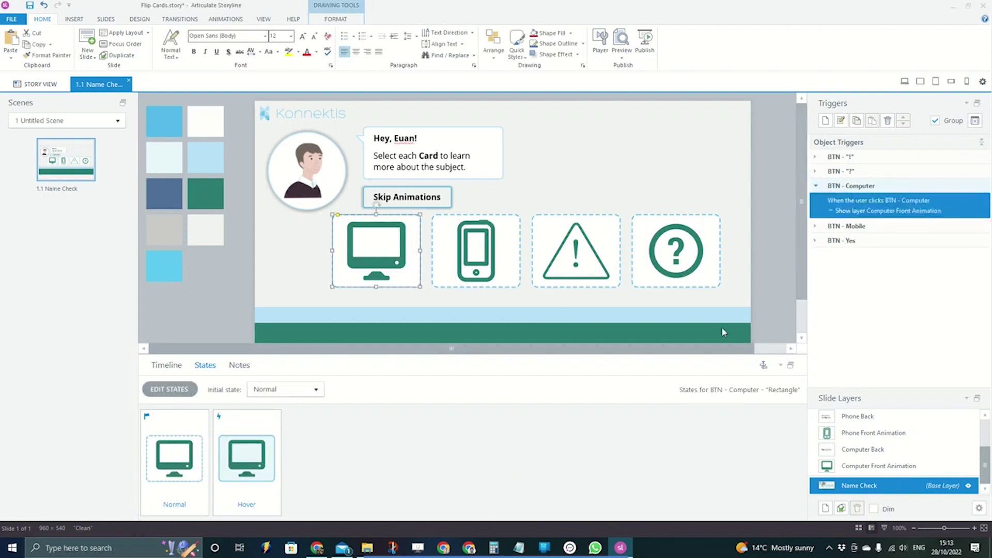
click(873, 465)
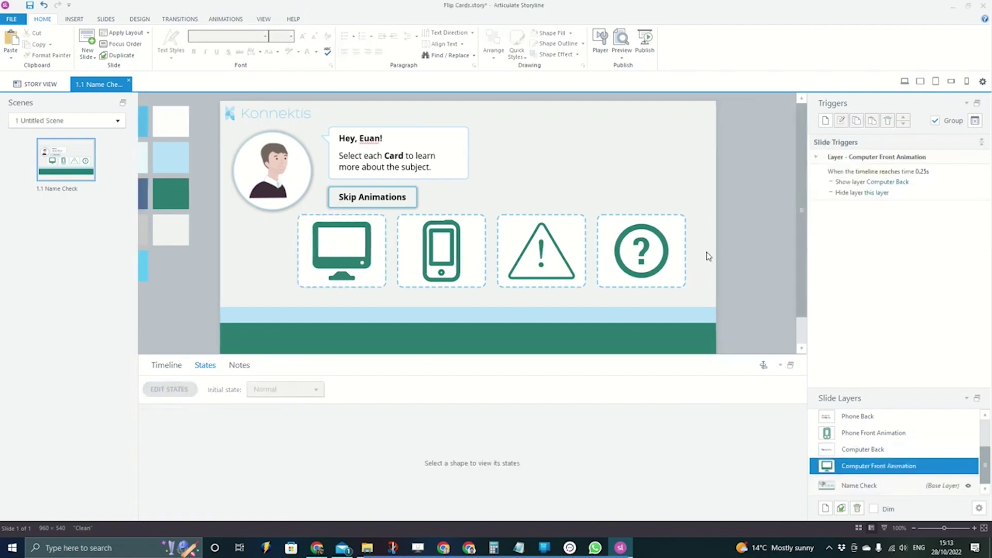
click(868, 449)
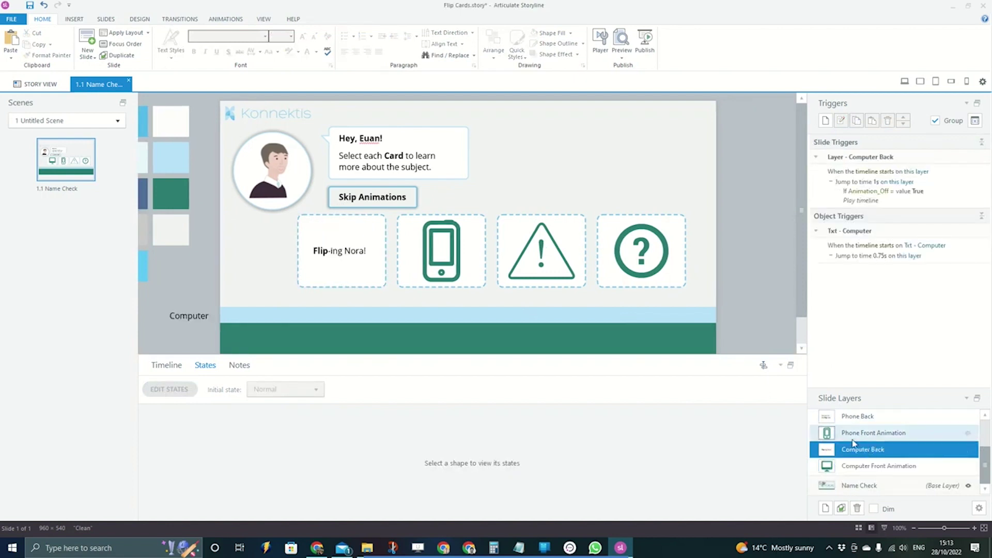
Examine the Computer Back layer's timeline, its base layer objects, and the text card's jump-to-0.75s trigger and states
click(164, 366)
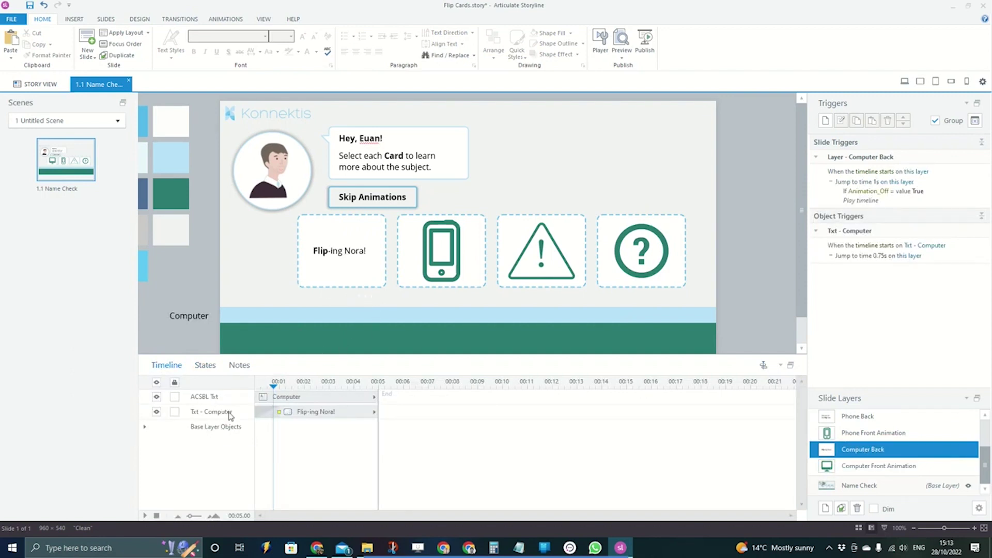
click(144, 427)
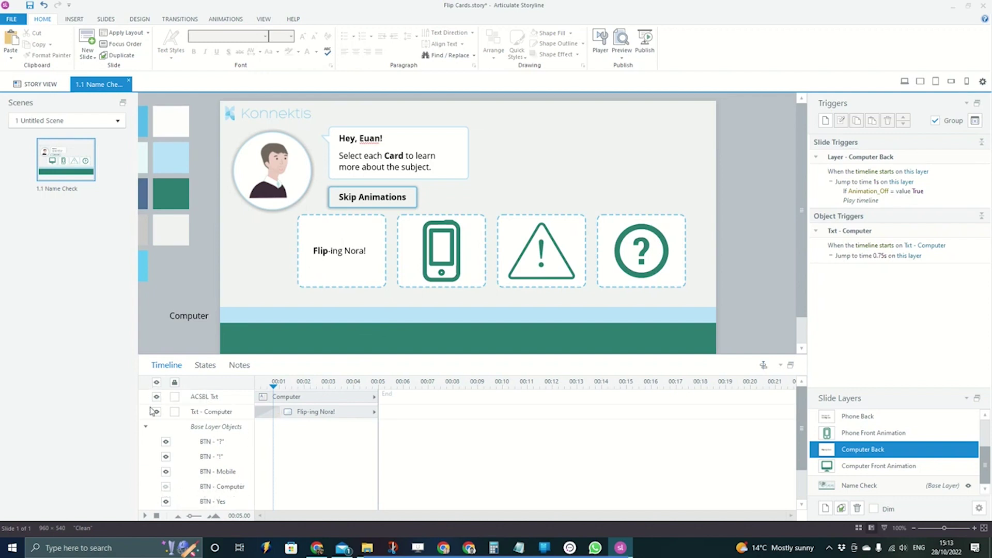
click(145, 426)
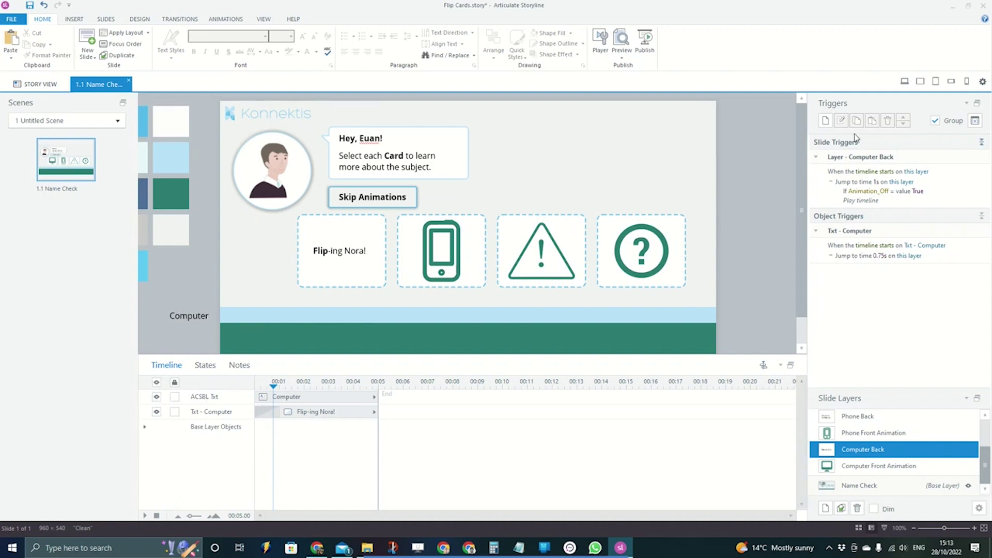
click(965, 256)
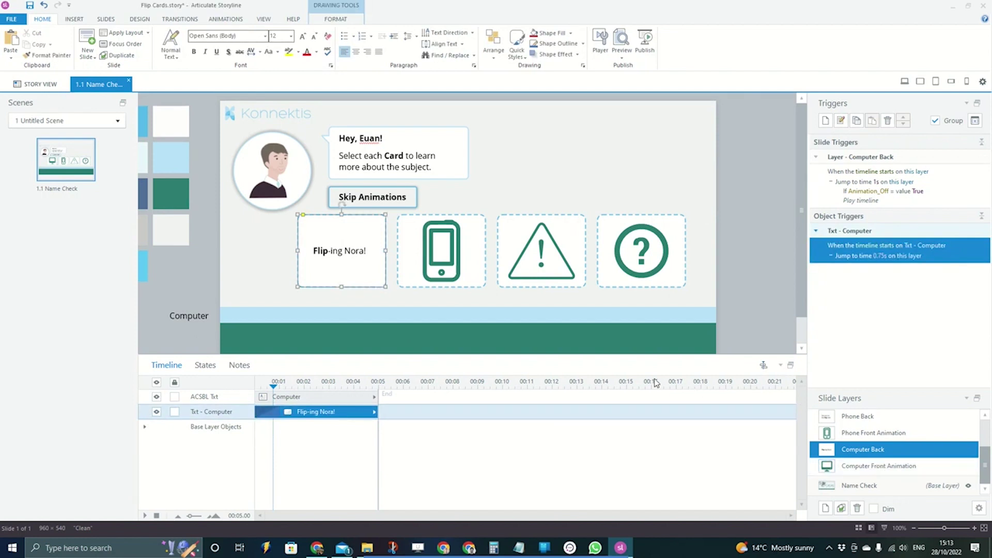
click(208, 365)
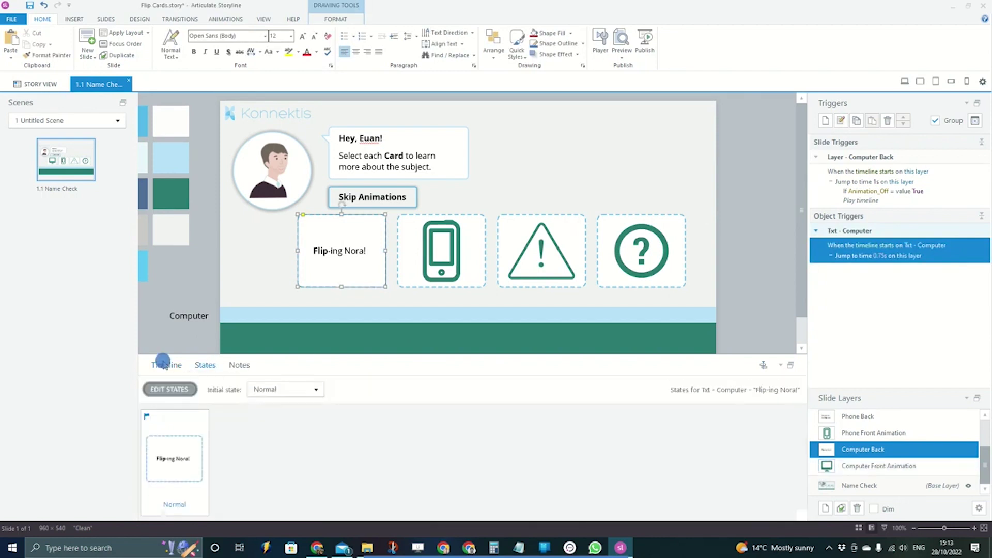
click(164, 365)
Compare the triggers and timelines of the Computer Front Animation, Computer Back and Name Check base layers
click(872, 469)
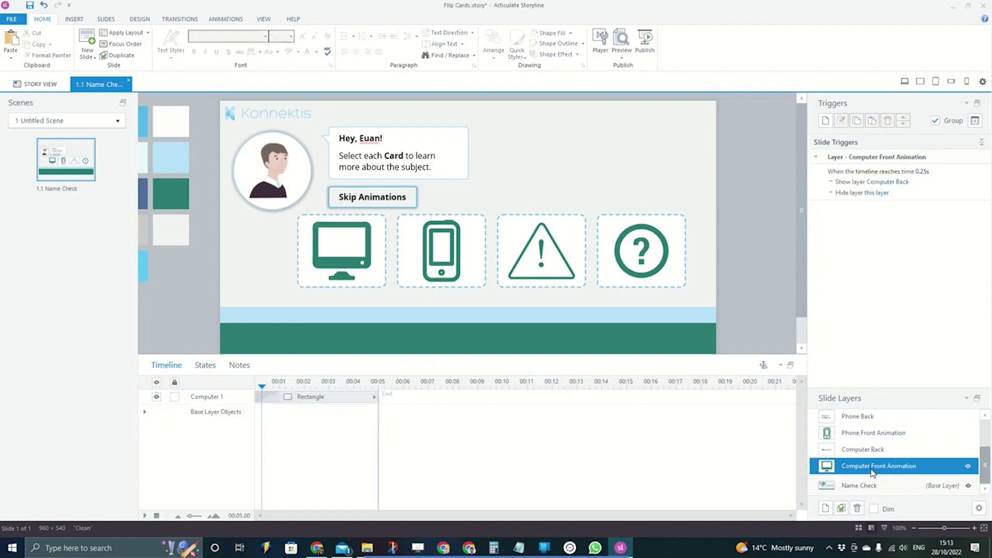
key(Down)
key(Up)
key(Up)
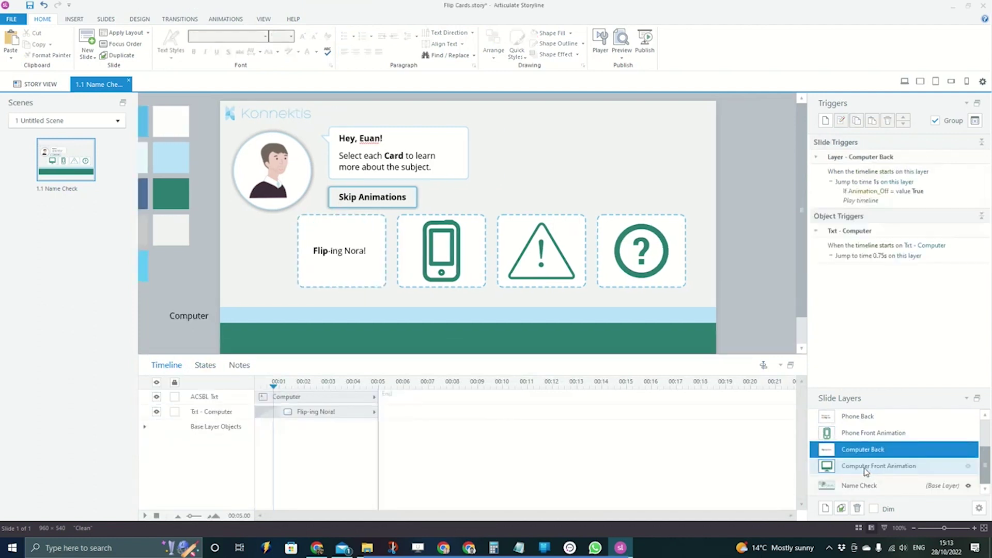
click(868, 485)
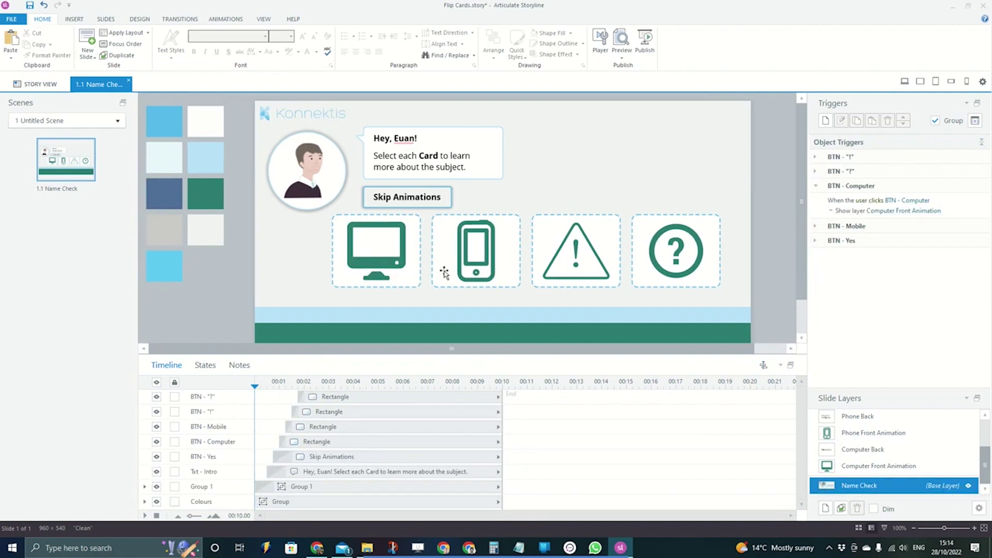
click(826, 449)
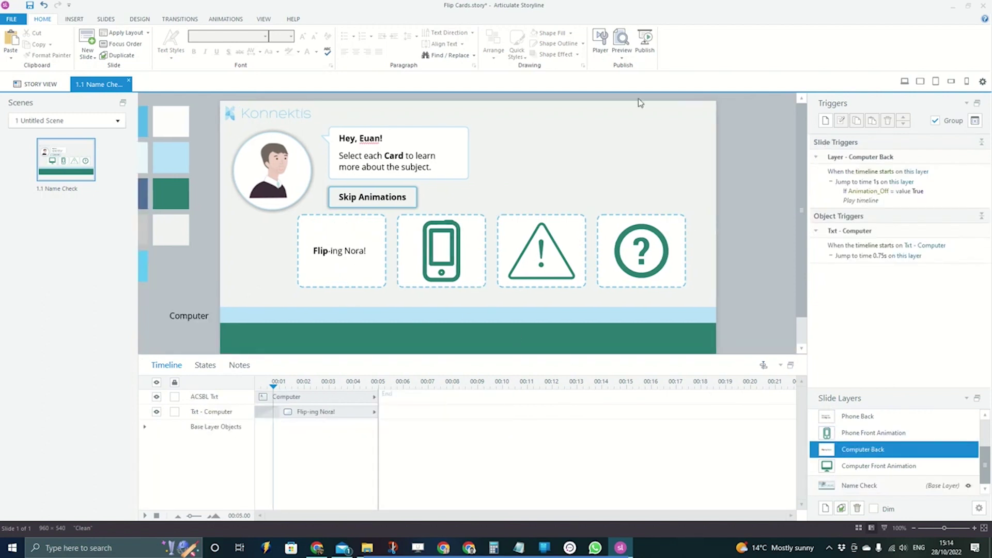
Preview the slide and flip the computer, phone, exclamation mark and question mark cards
click(623, 52)
click(601, 68)
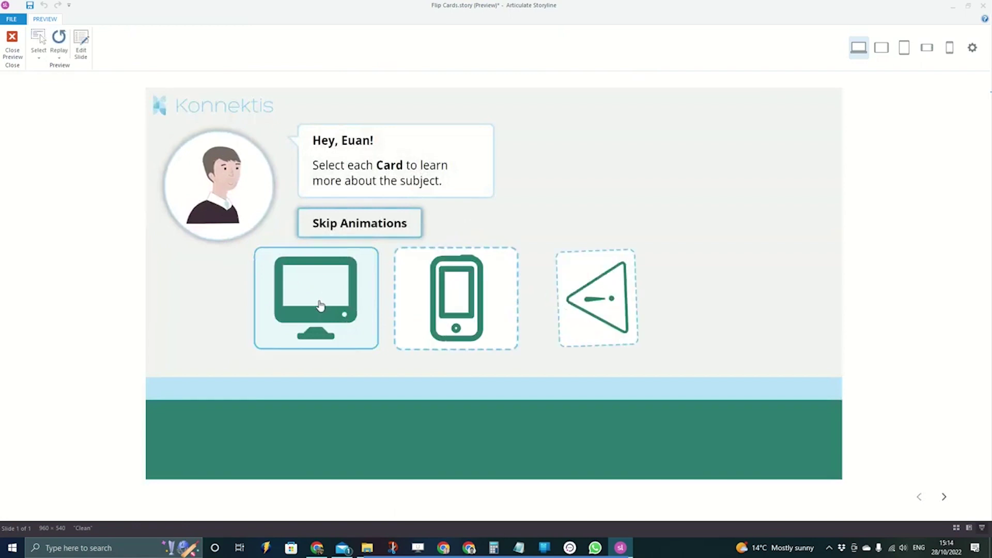
click(448, 306)
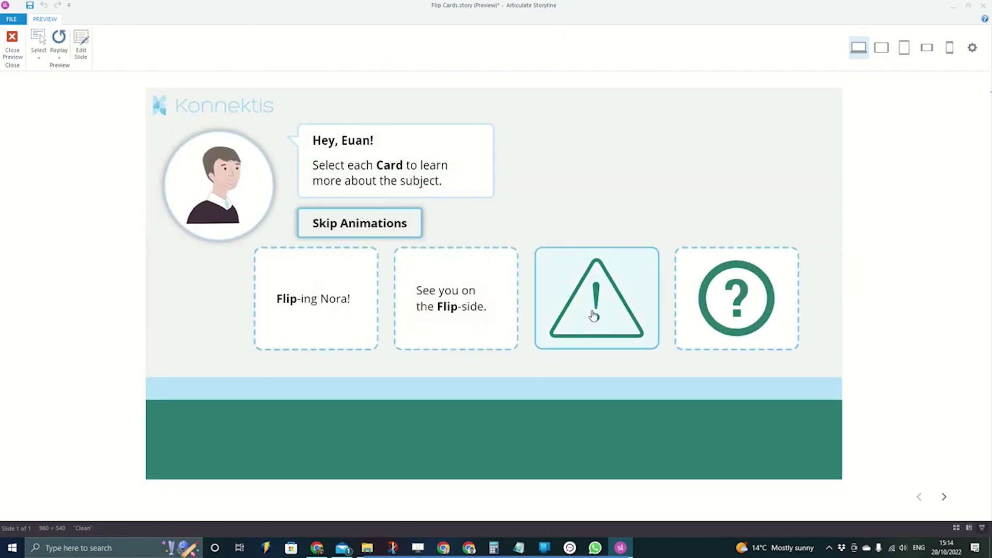
click(594, 317)
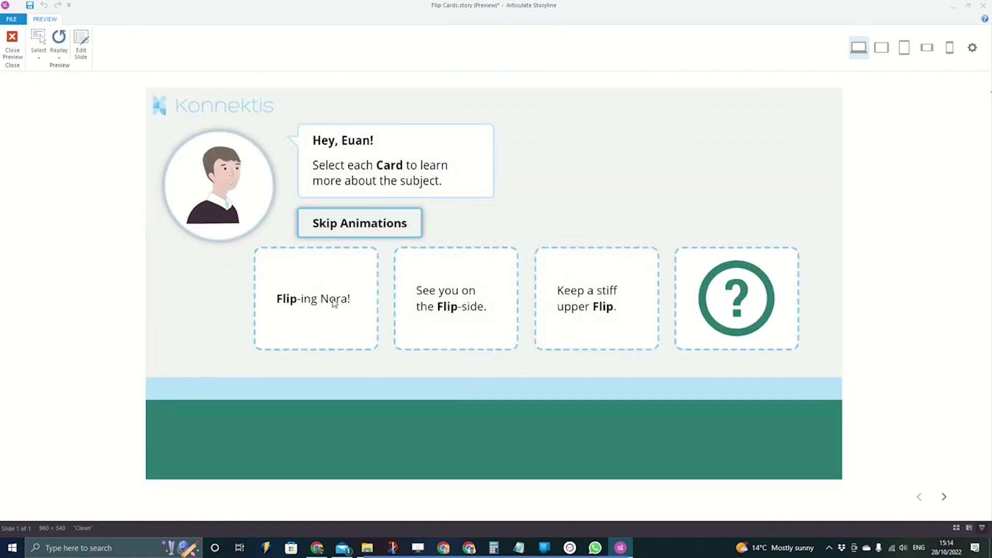
click(716, 297)
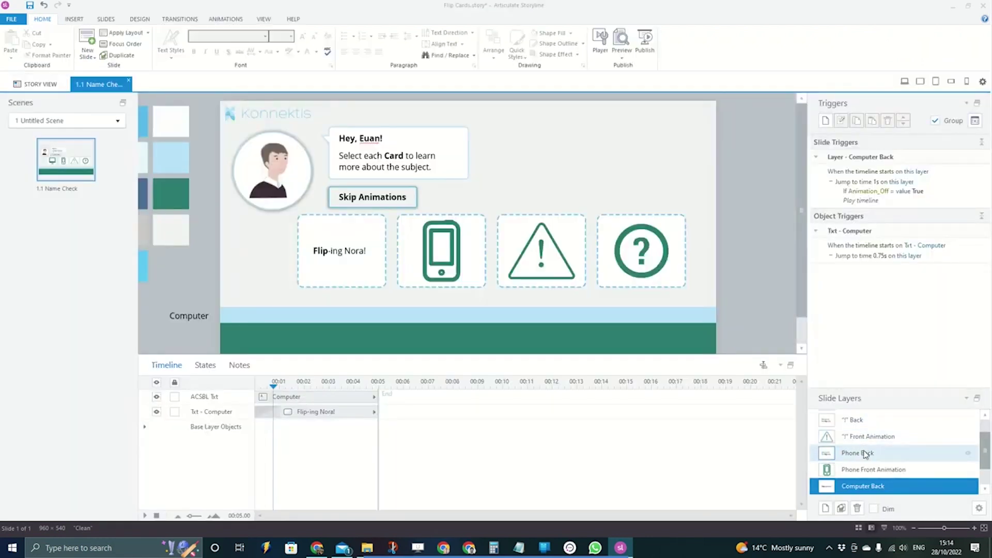
Inspect the slide layer properties of Computer Back, Phone Back, "!" Back and "!" Front Animation
click(979, 508)
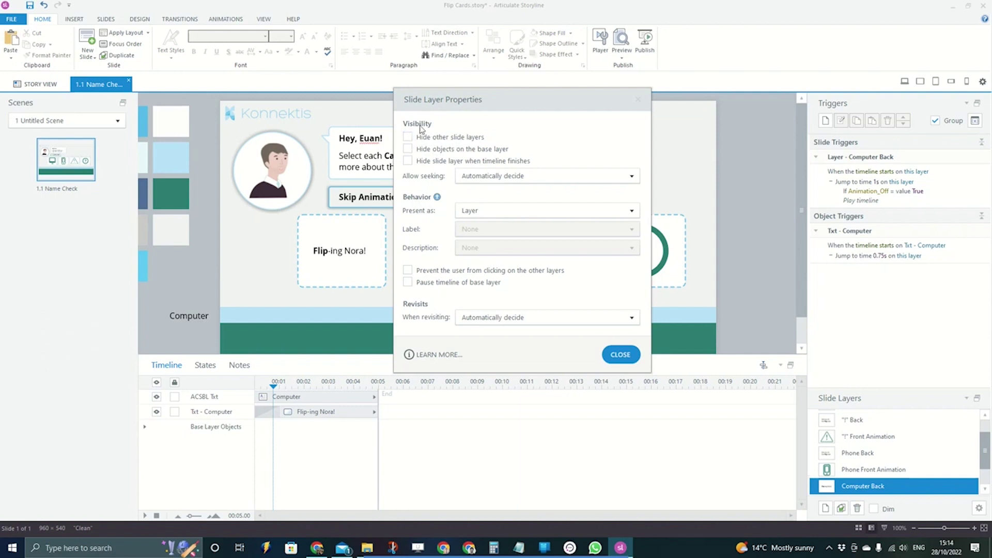
drag(450, 102, 540, 133)
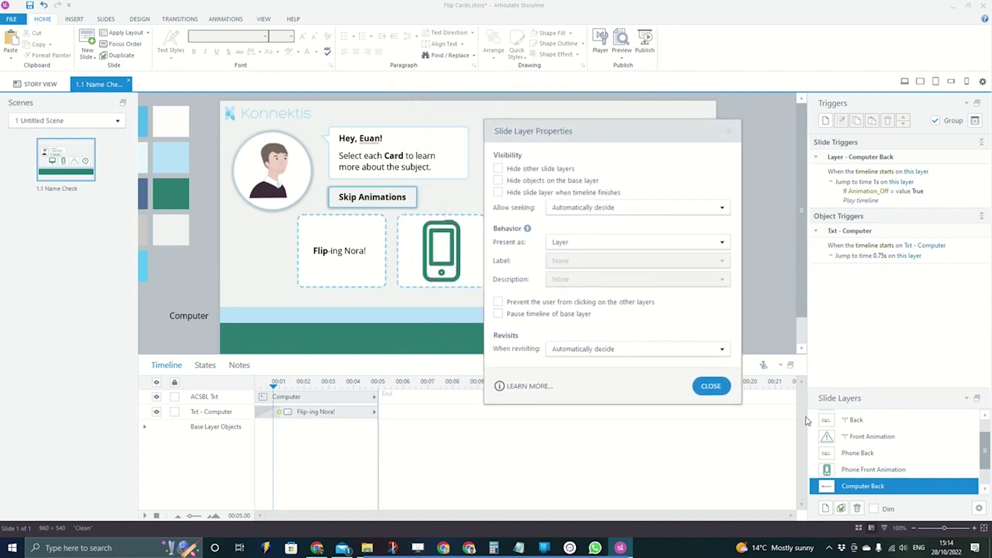
ctrl+click(858, 452)
ctrl+click(856, 419)
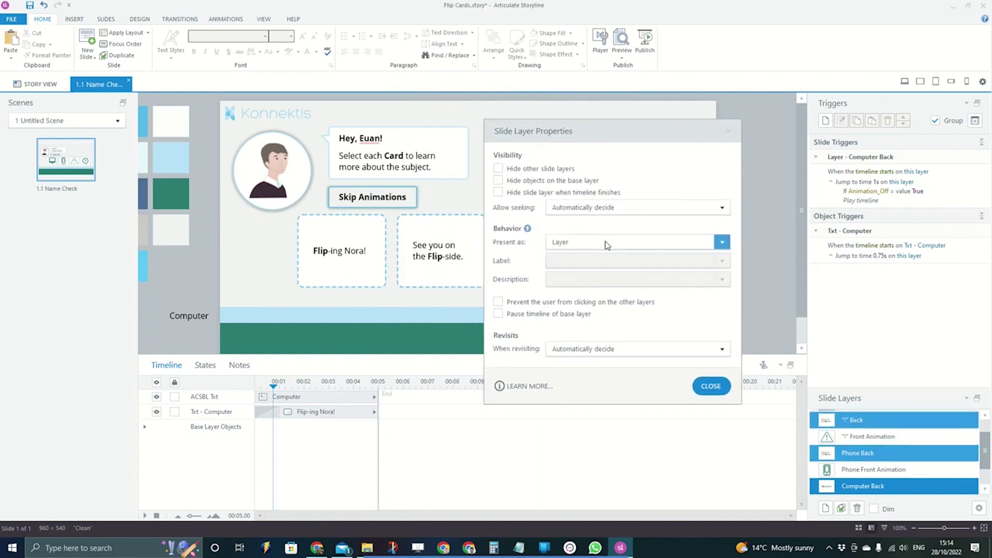
click(868, 437)
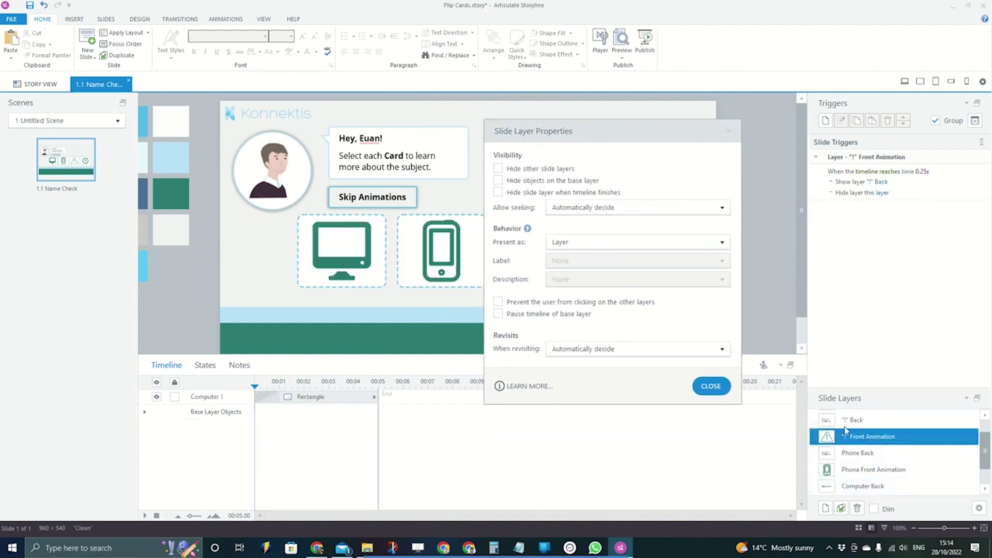
click(850, 419)
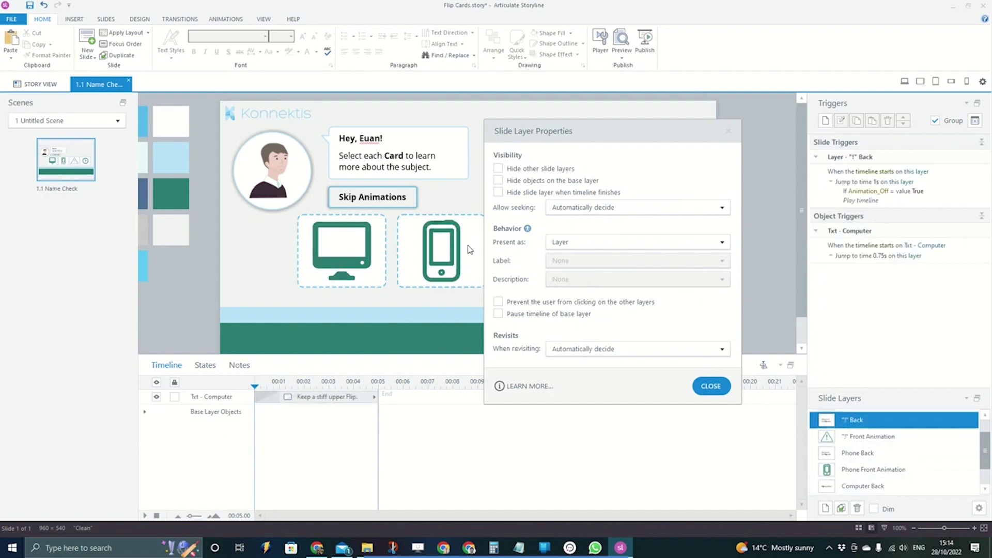
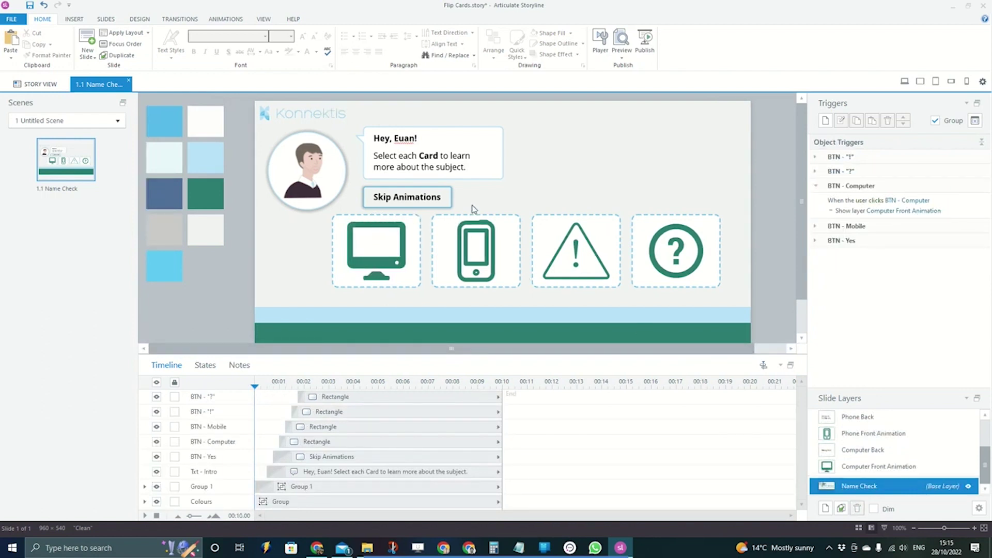
Inspect the base layer computer card's accessibility visibility and alternate text in its Size and Position settings
click(376, 219)
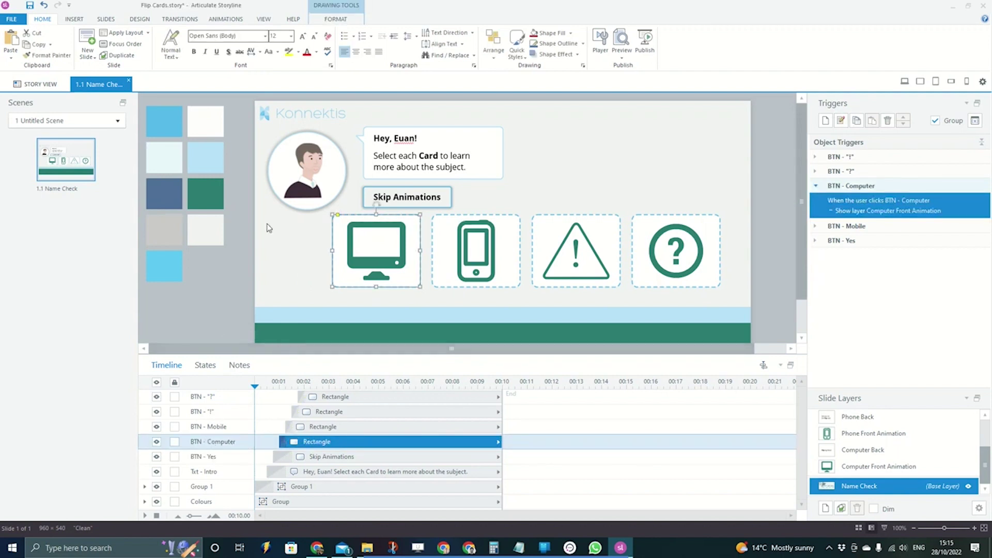
scroll(346, 231, up, 2)
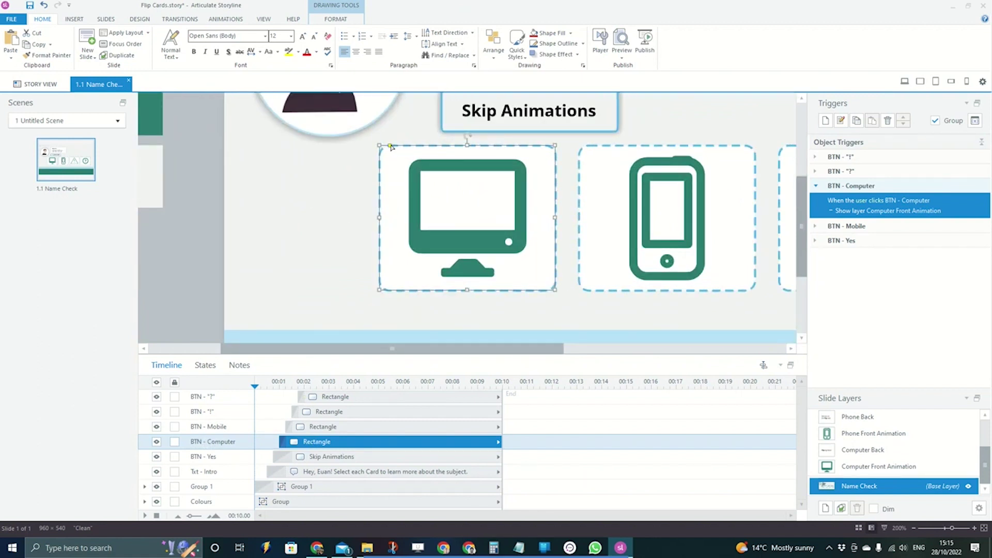
click(339, 19)
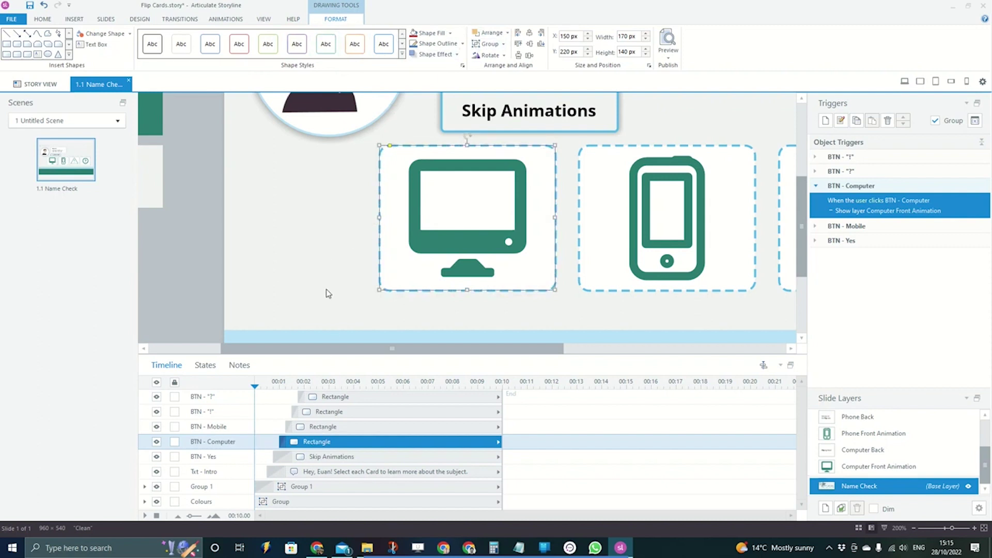
drag(471, 146, 188, 137)
mouse_move(526, 355)
mouse_down()
mouse_move(658, 364)
mouse_move(521, 365)
mouse_up()
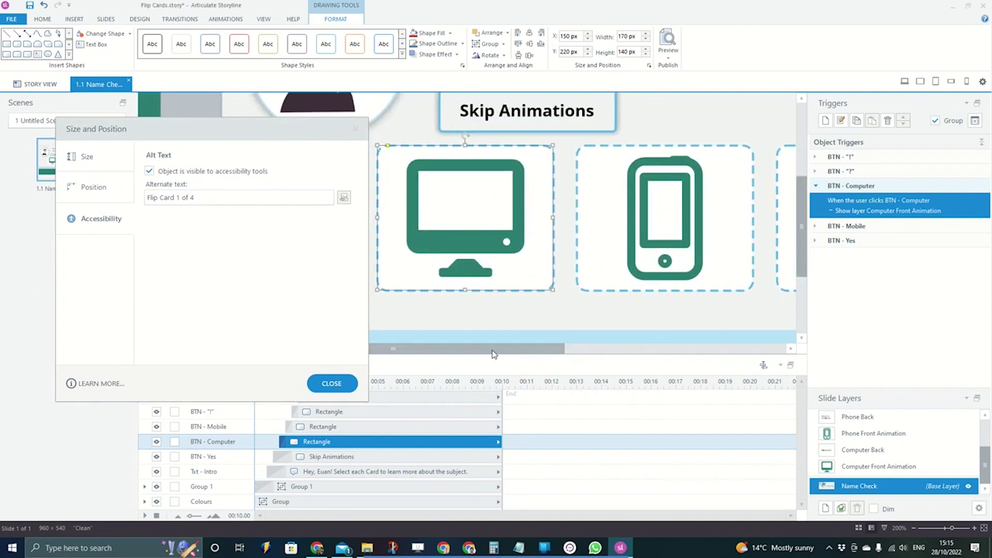
drag(259, 135, 233, 101)
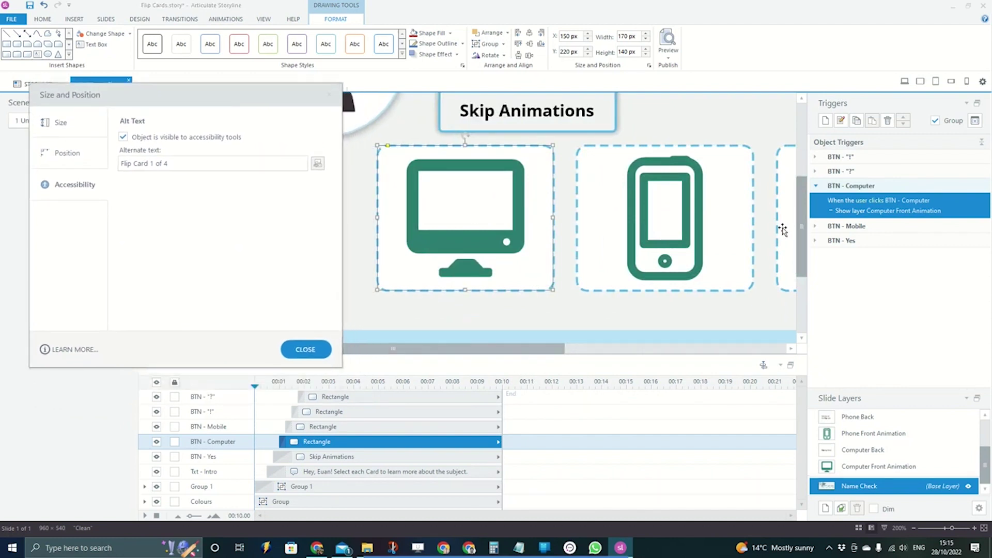
mouse_move(528, 350)
mouse_down()
mouse_move(550, 350)
mouse_move(529, 350)
mouse_up()
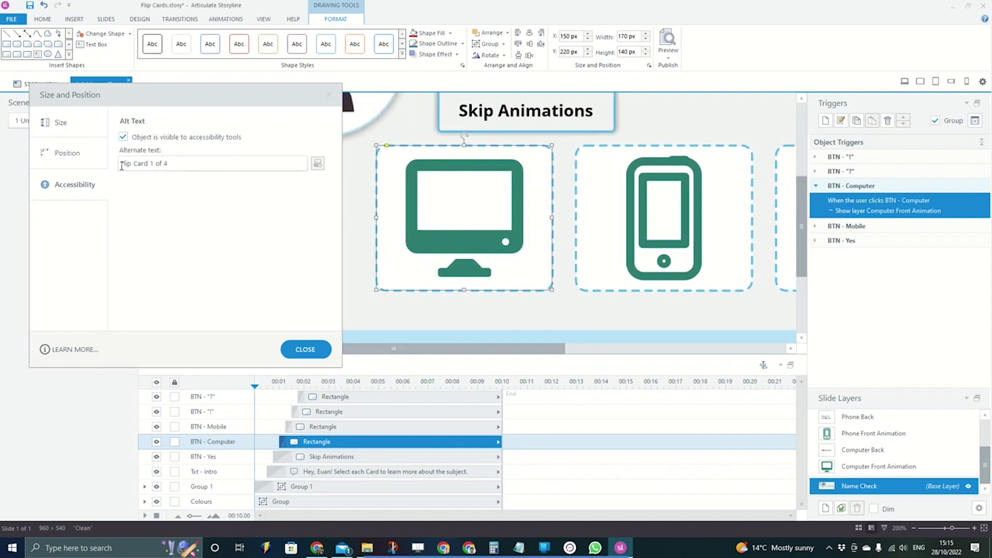
drag(122, 166, 166, 163)
click(176, 165)
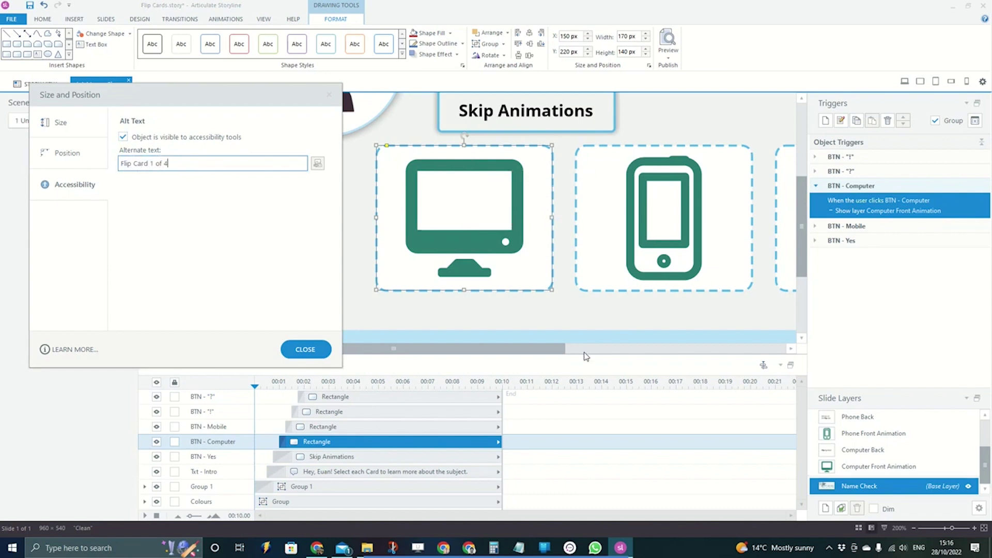
Check the alternate text of the phone and exclamation mark cards on the base layer
drag(554, 354, 669, 354)
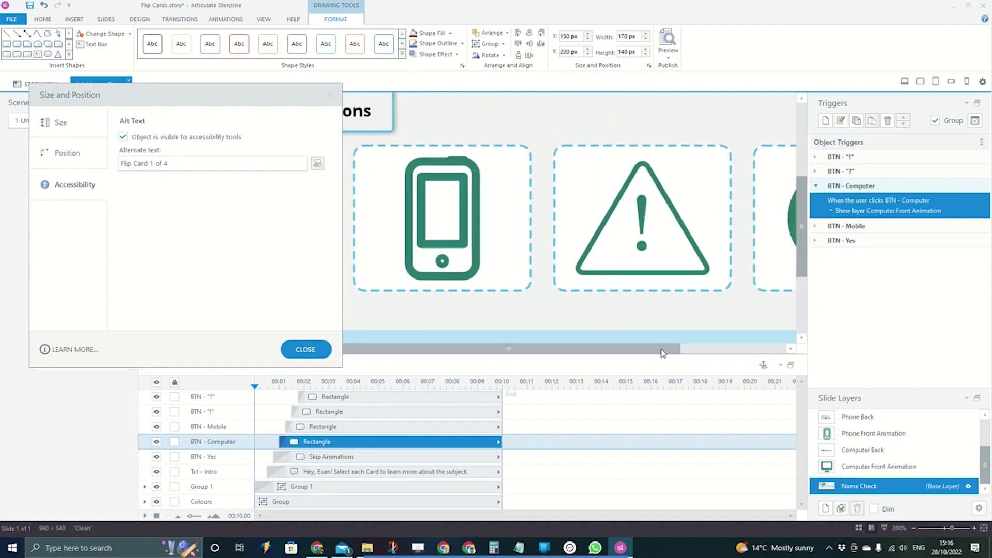
click(518, 230)
click(577, 186)
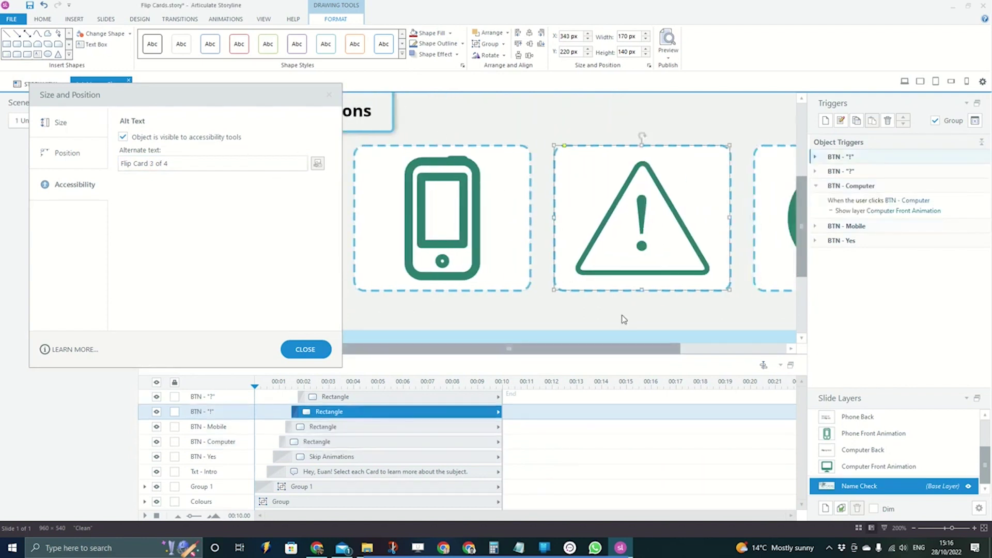
Set the question mark card's alternate text to "Card 4 of 4" and close its Size and Position settings
drag(610, 358, 737, 358)
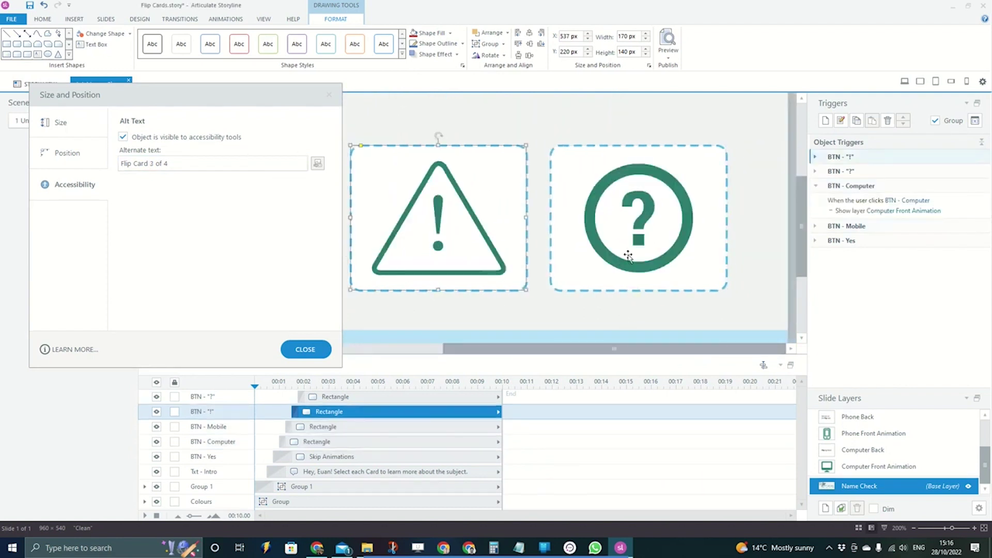
click(599, 226)
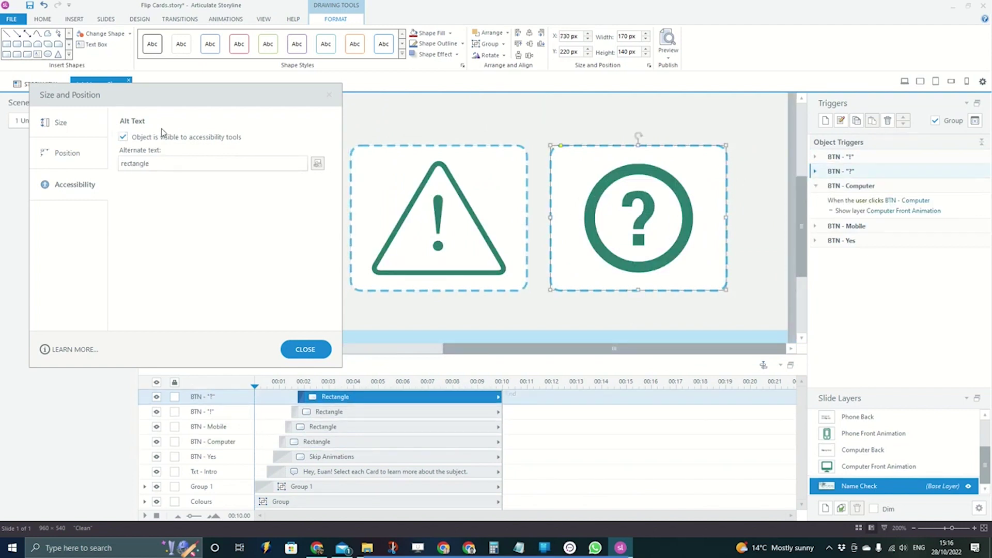
drag(249, 93, 268, 101)
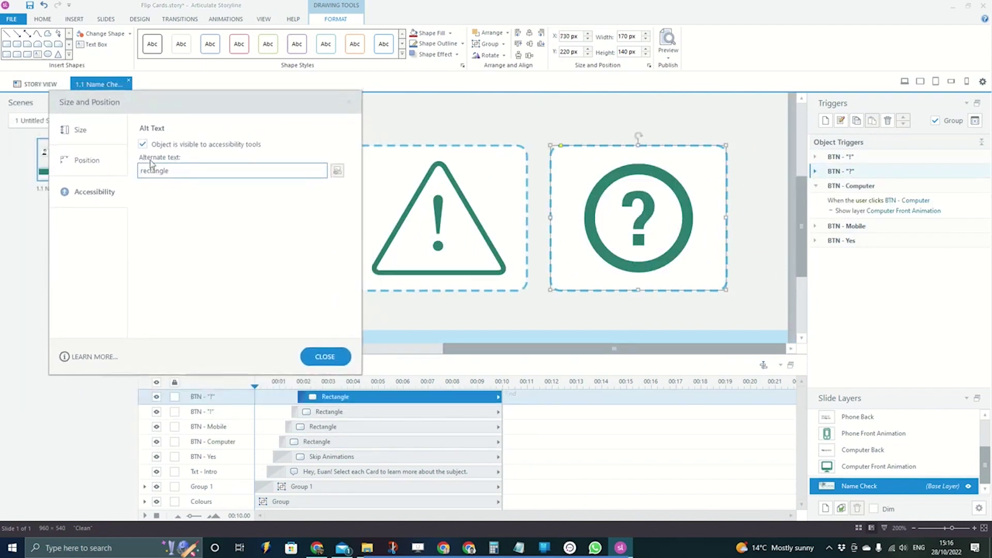
click(187, 171)
double_click(188, 171)
text(F)
key(BackSpace)
text(Card 4 of 4)
click(325, 357)
scroll(634, 216, down, 3)
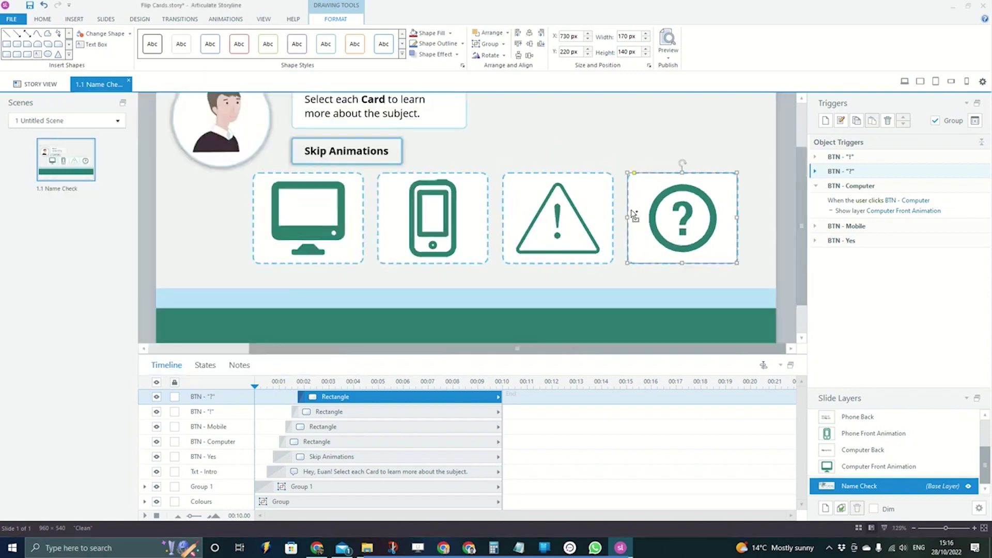
scroll(635, 216, down, 1)
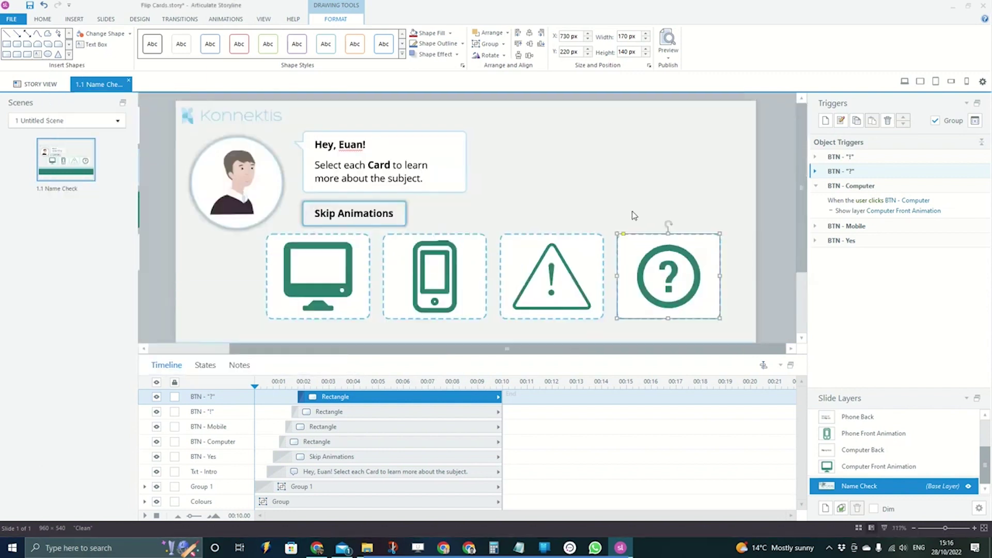
Compare the computer card on the base layer with its versions on the Computer Front Animation and Computer Back layers
click(305, 270)
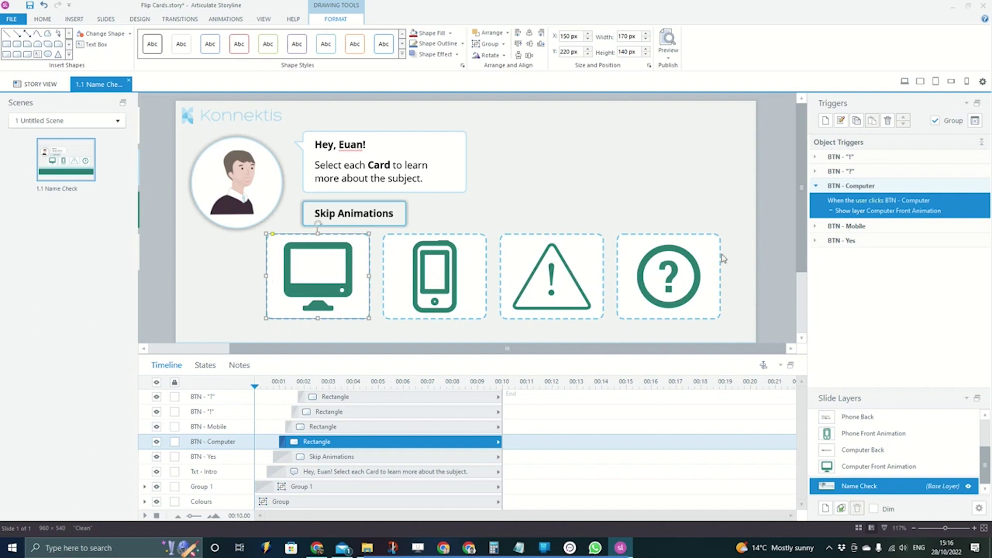
click(863, 467)
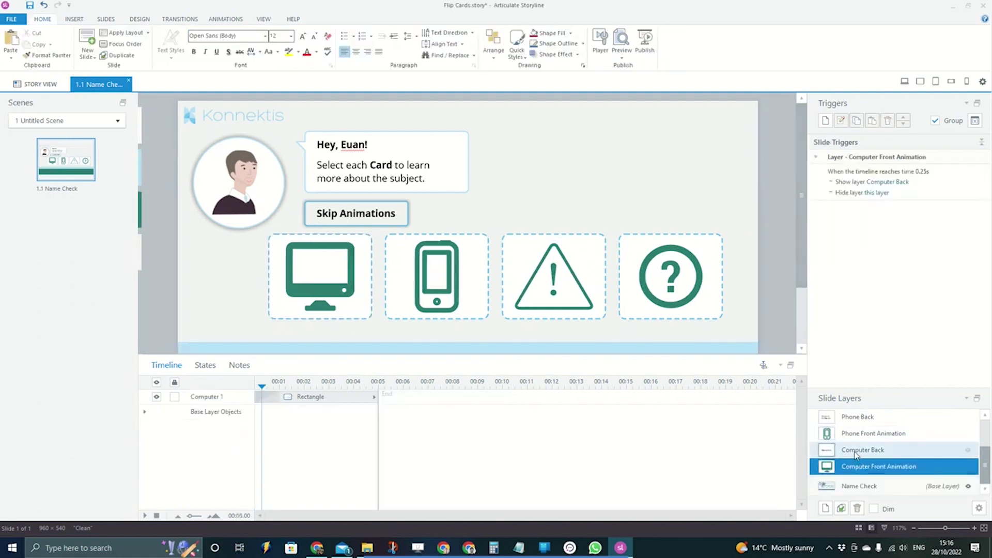
click(860, 449)
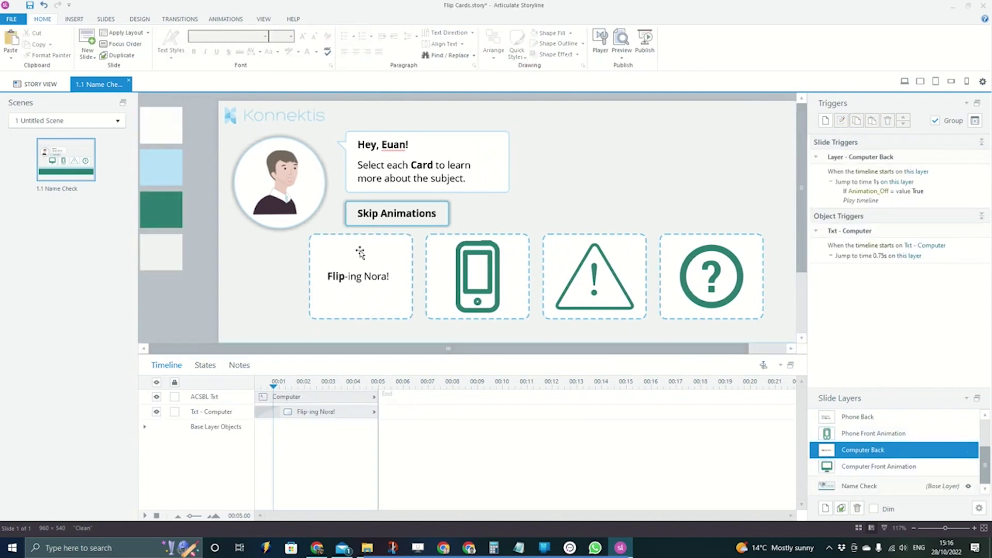
click(877, 468)
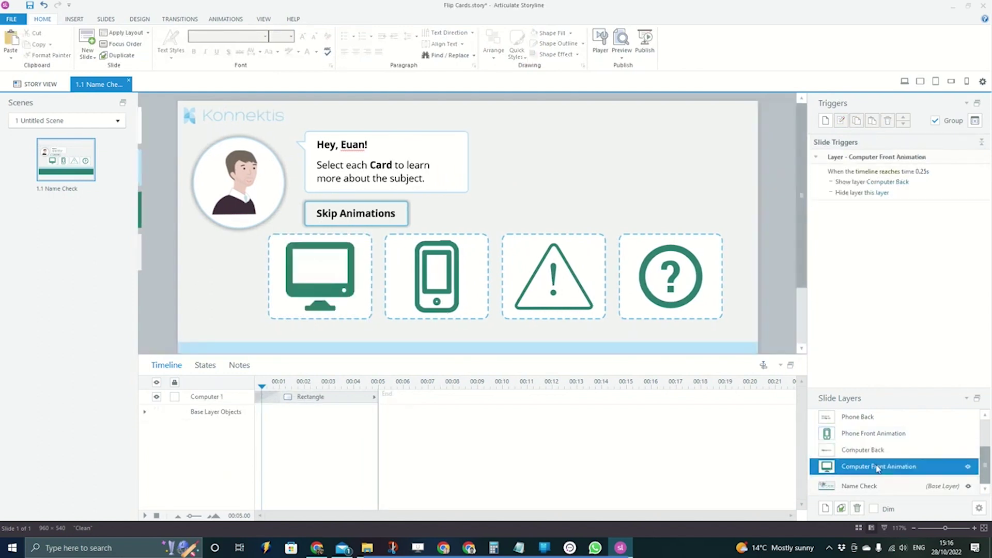
key(Up)
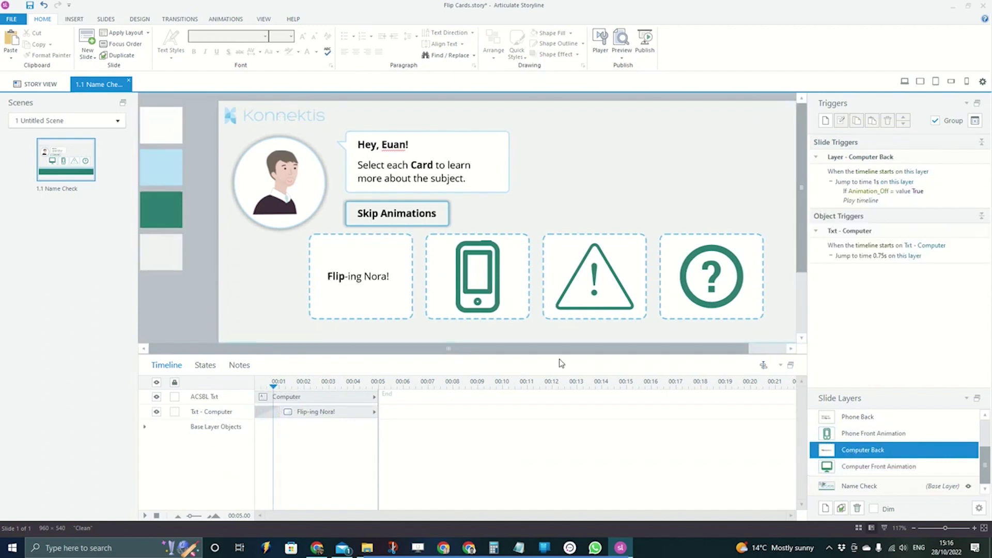
key(Up)
click(886, 483)
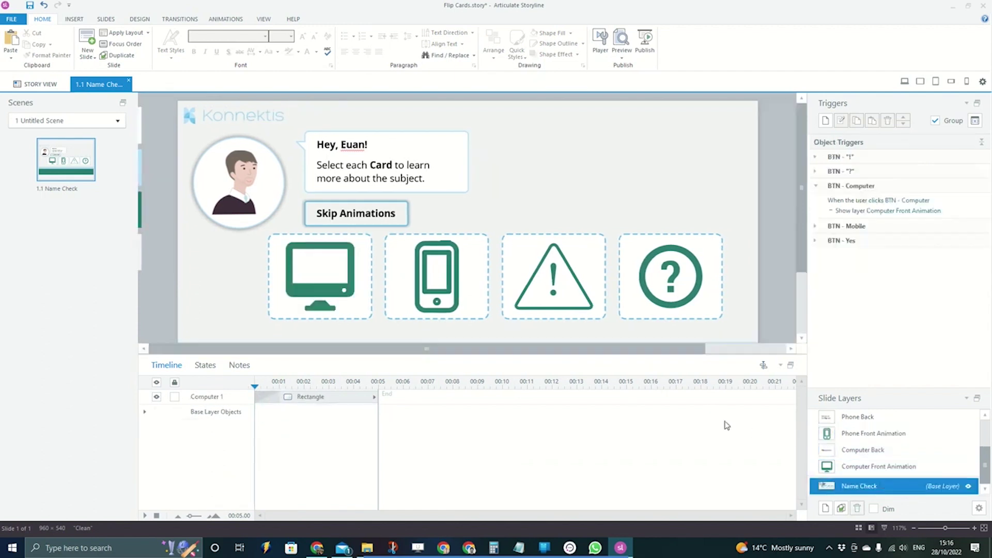
click(541, 264)
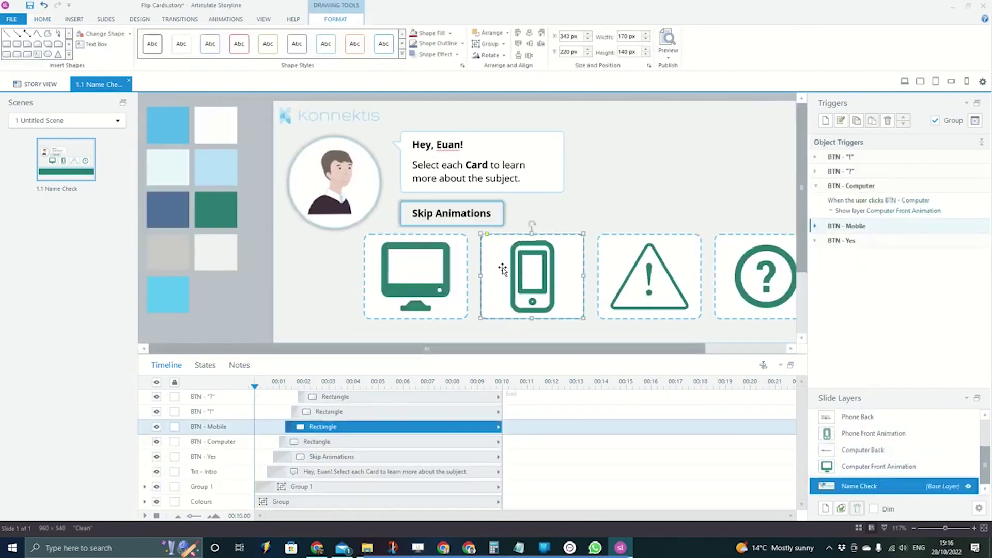
click(860, 450)
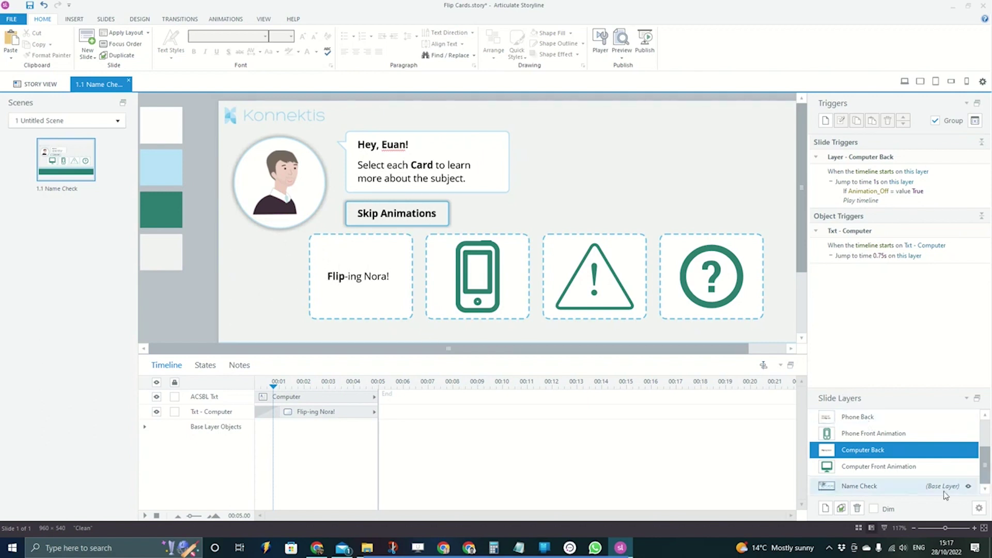
click(890, 486)
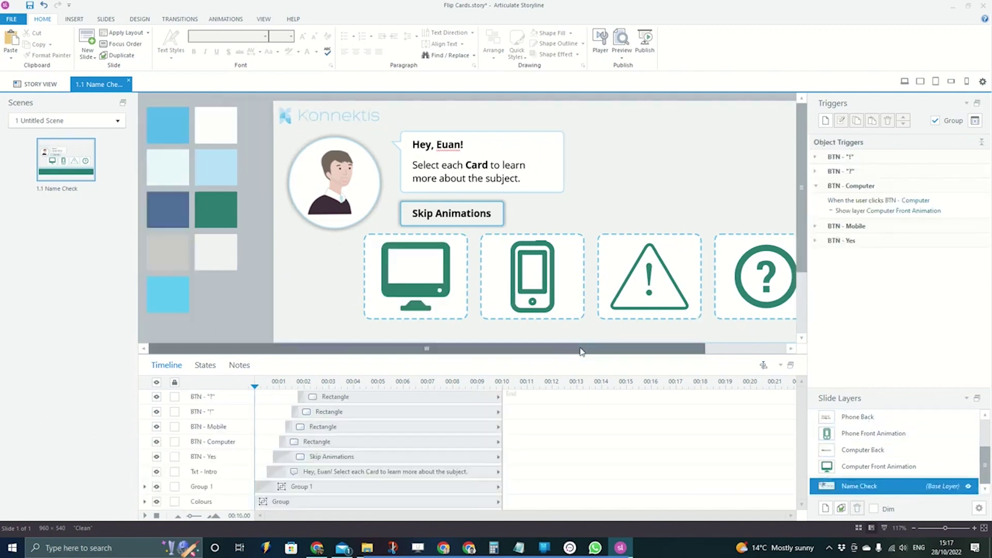
Preview this slide, test the Skip Animations button, and close the preview
drag(579, 349, 652, 350)
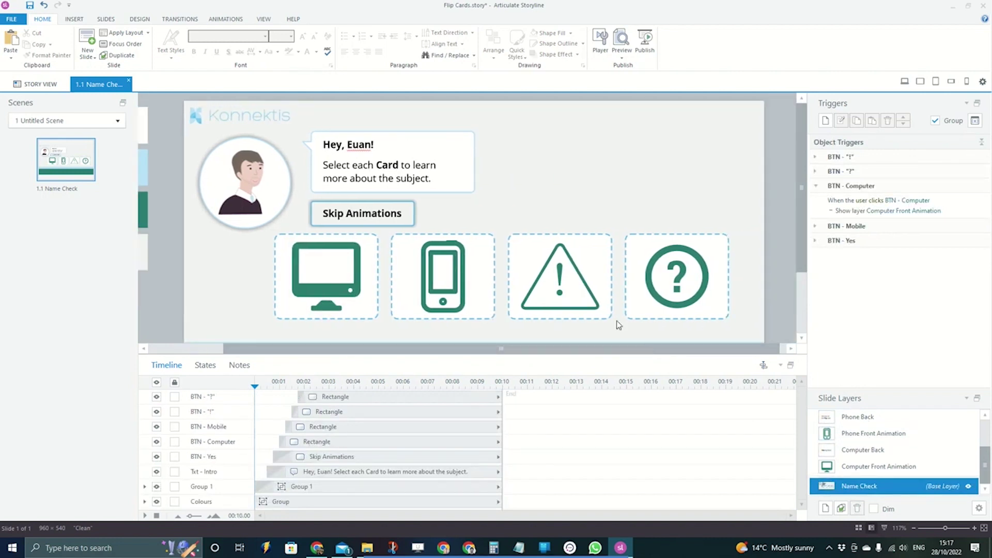
click(391, 205)
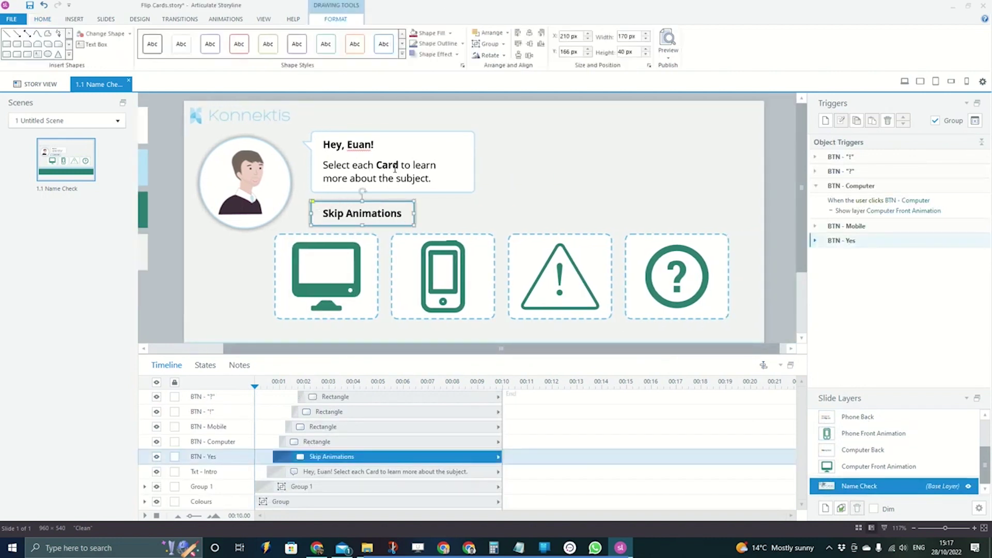
click(668, 52)
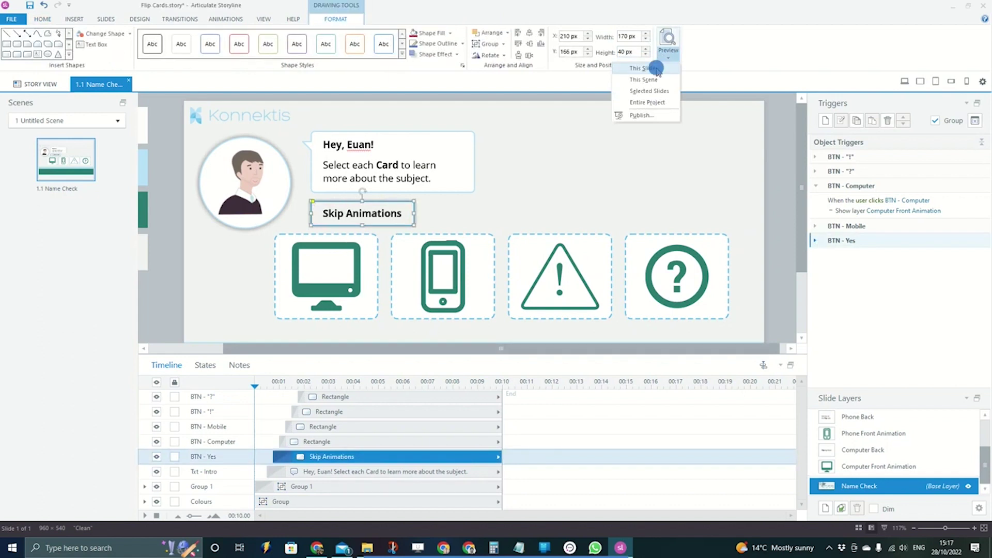
click(655, 68)
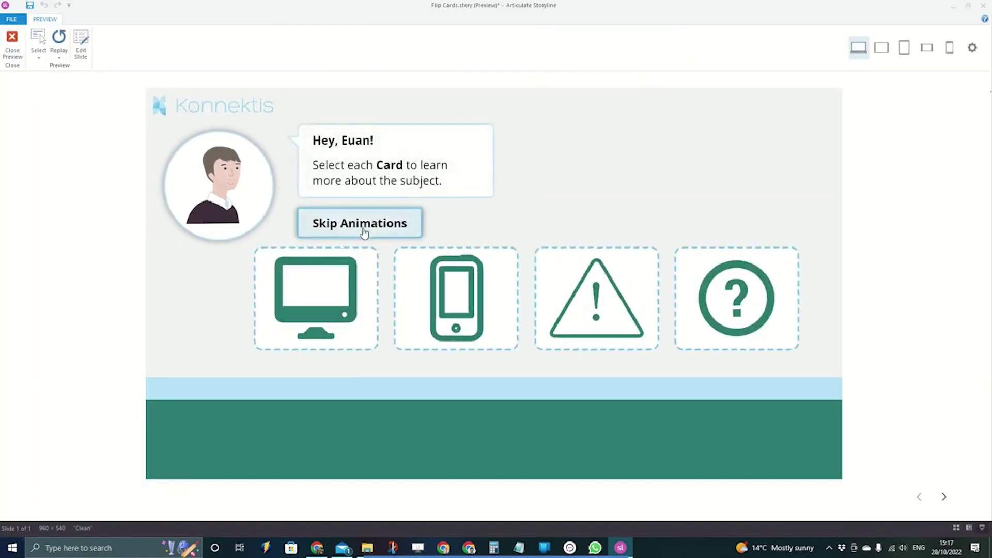
click(386, 213)
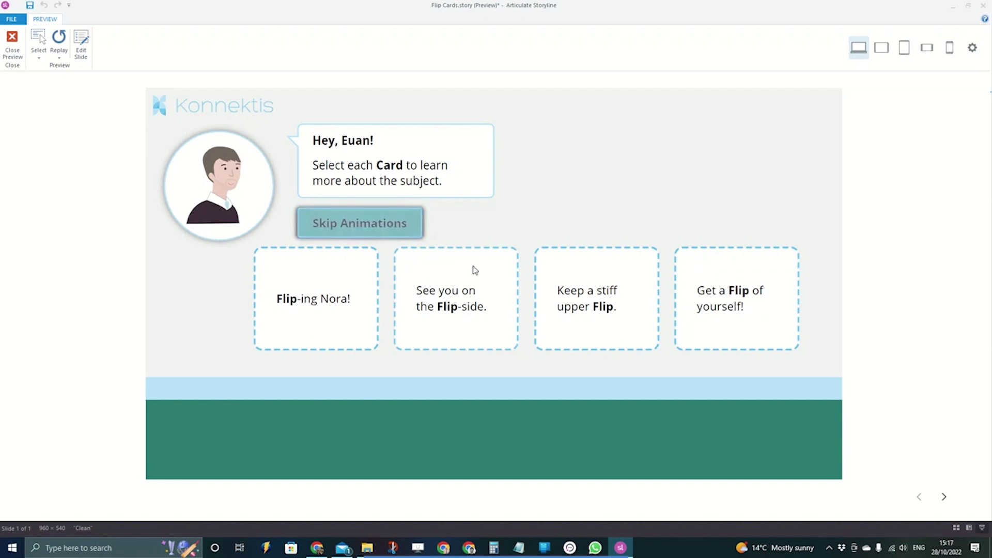
key(Escape)
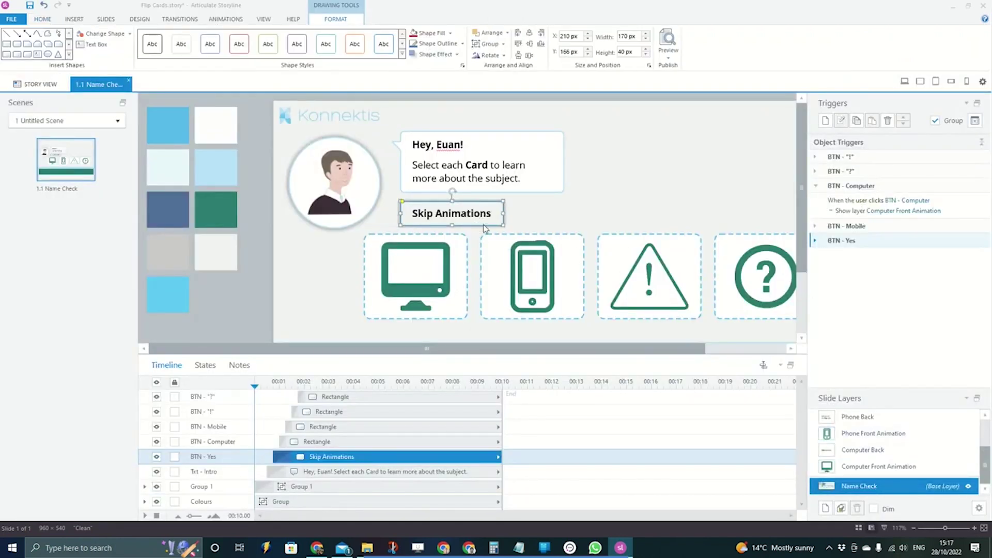
Examine the Skip Animations button's triggers that set Animation_Off to True and show the four card Back layers
click(821, 241)
click(955, 275)
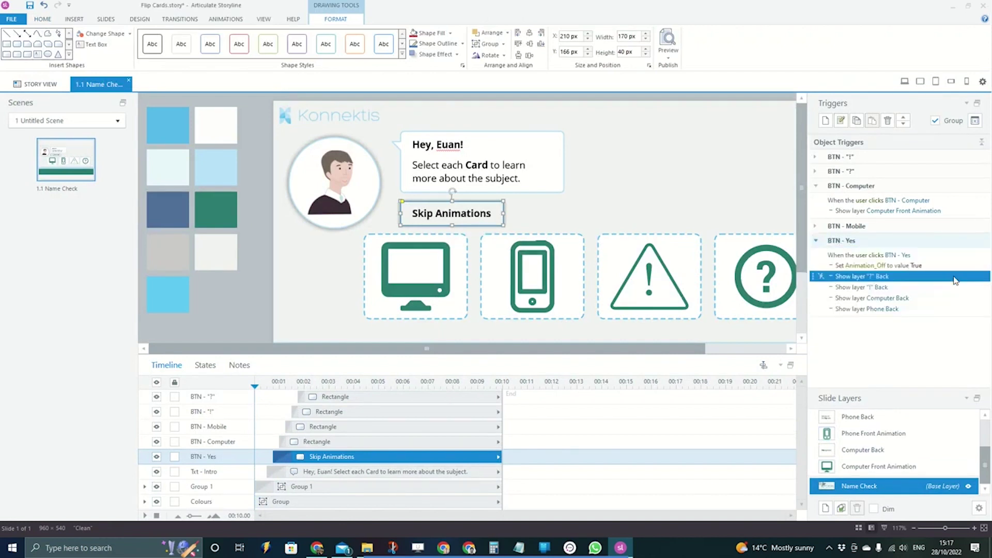
click(955, 268)
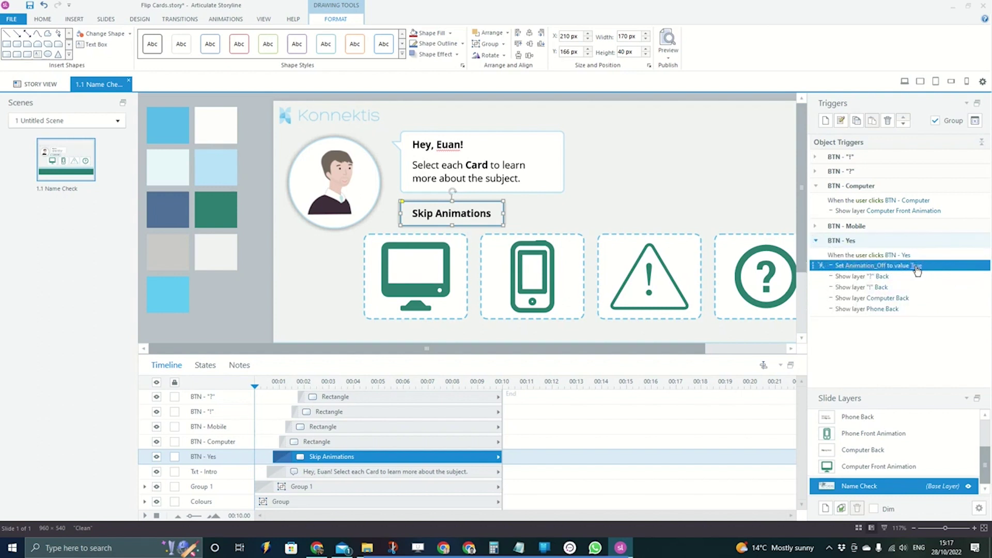
click(944, 277)
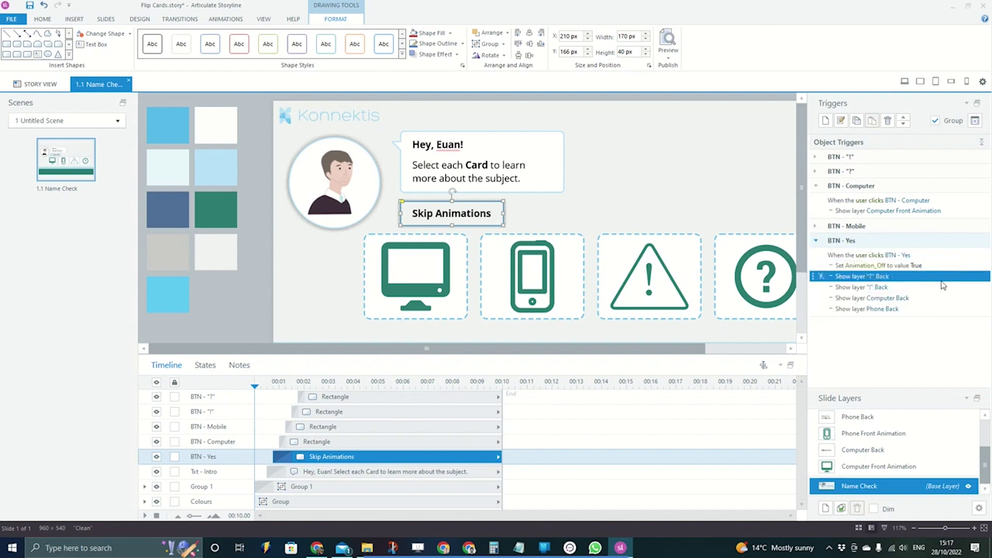
click(903, 287)
click(914, 298)
click(914, 309)
key(Up)
key(Up)
key(Up)
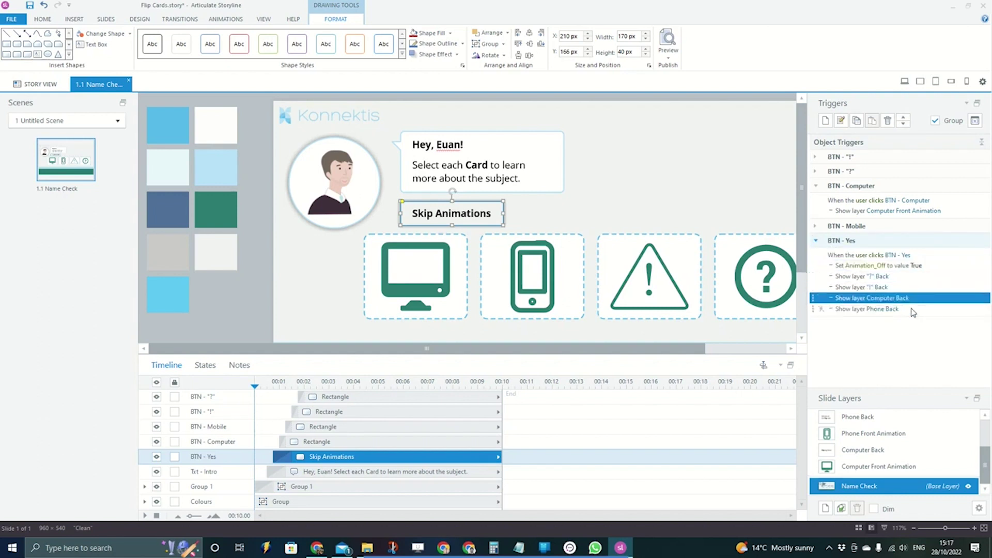
Examine the Computer Back layer's conditional jump-to-time trigger against the 1-second mark on its timeline, and return to the base layer
click(884, 468)
click(877, 451)
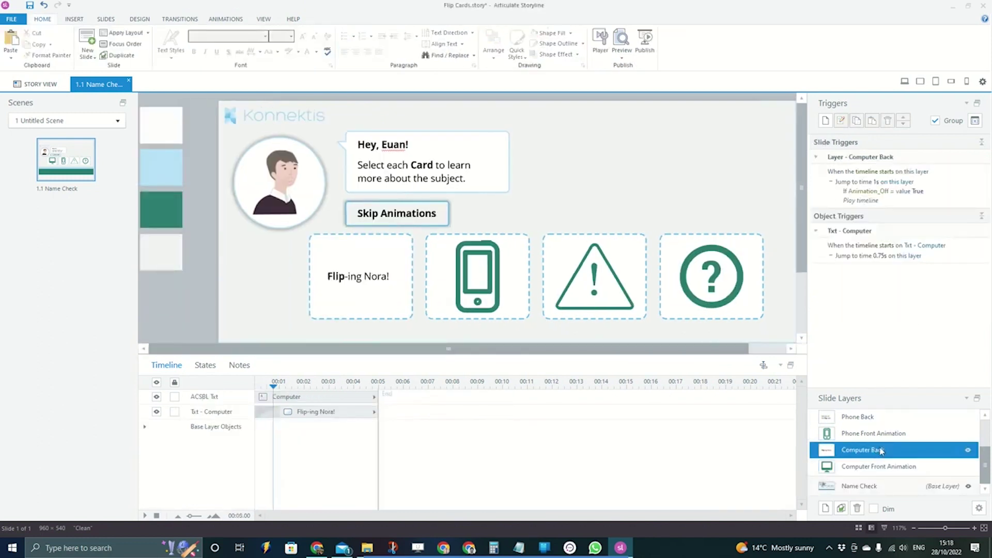
click(908, 201)
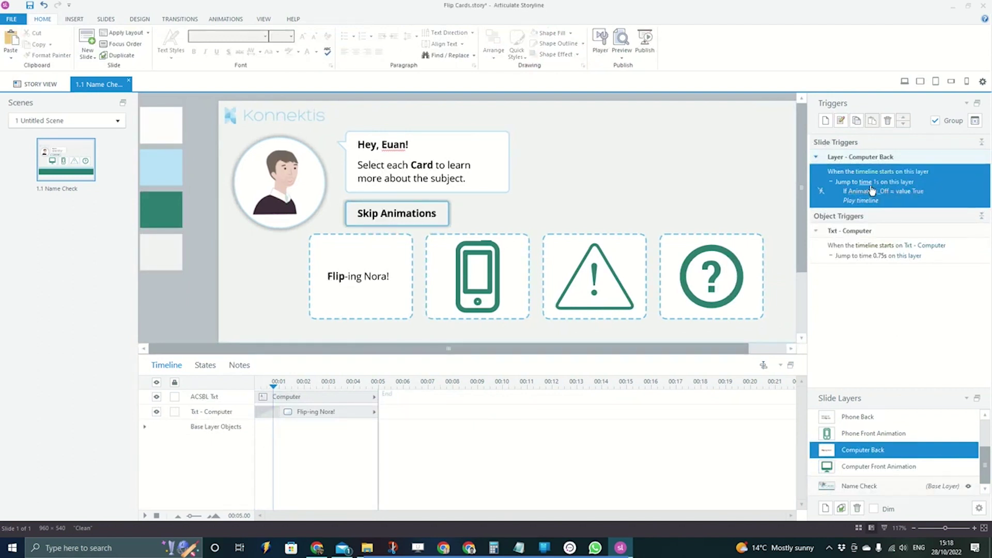
click(280, 388)
click(878, 485)
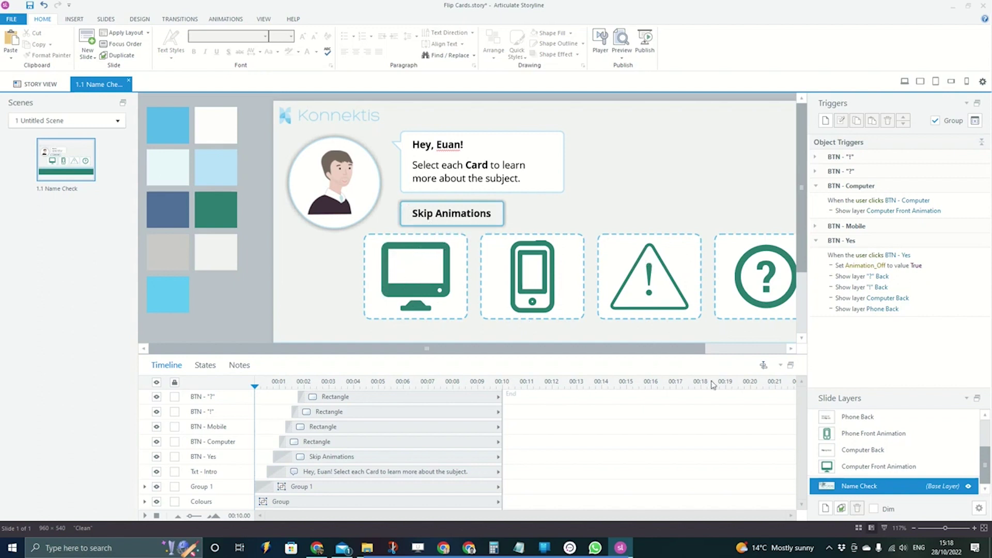
On the Computer Back layer, move the off-slide "Computer" accessibility text to about X -140 px, Y 350 px
click(863, 449)
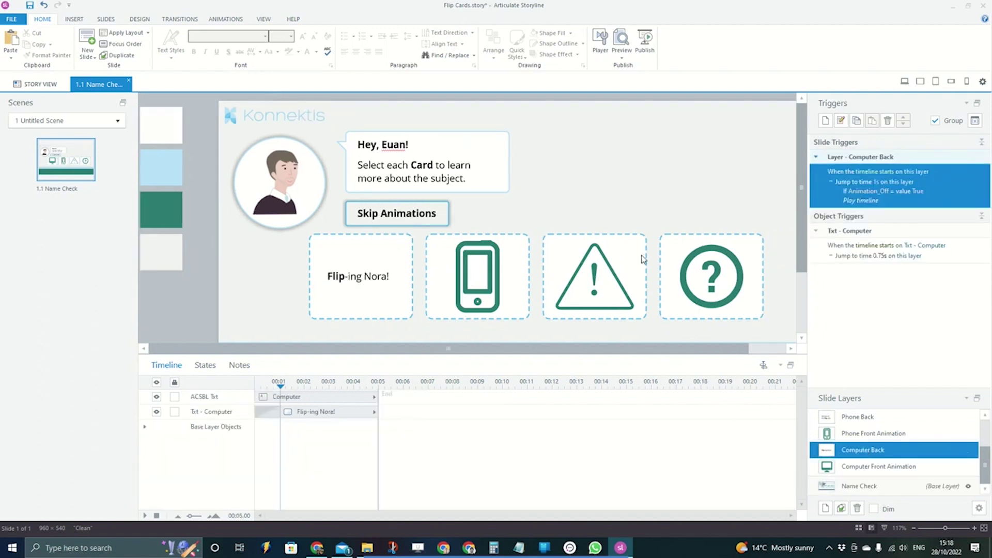
scroll(625, 258, down, 3)
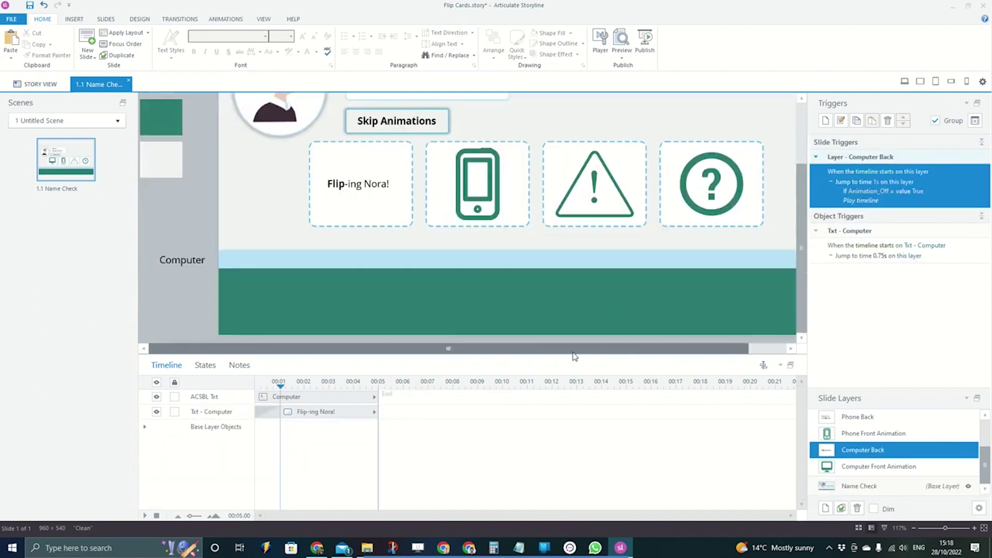
scroll(569, 292, up, 3)
scroll(454, 284, down, 3)
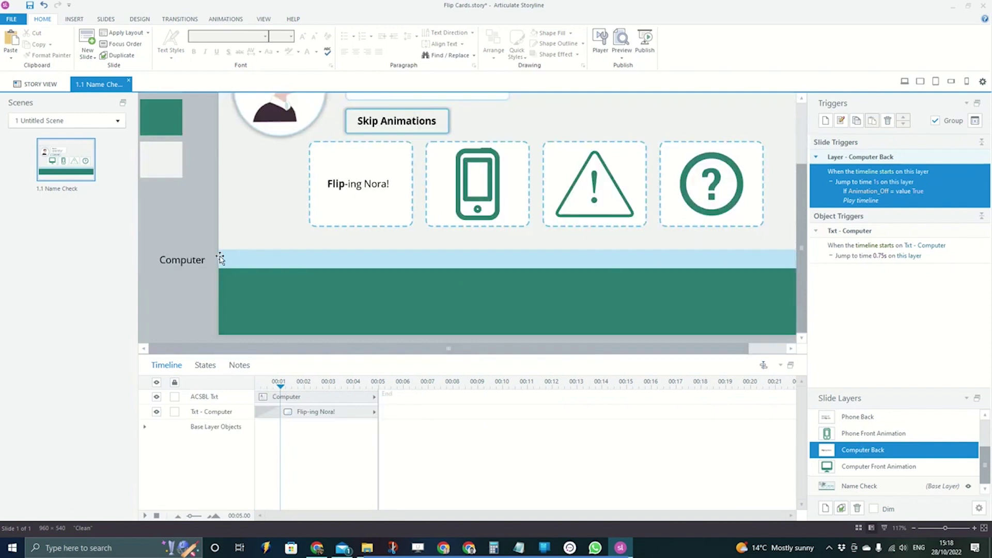
click(195, 252)
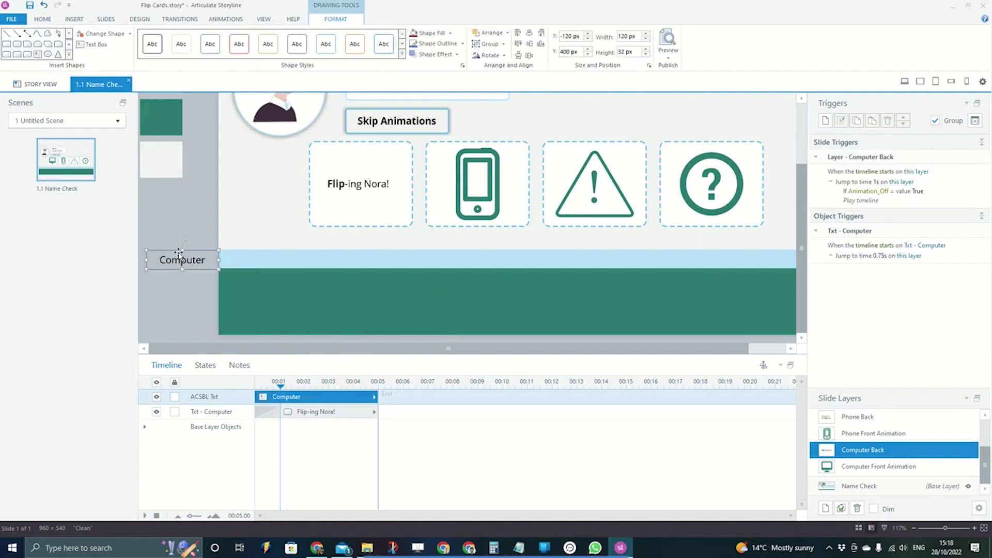
drag(176, 251, 176, 222)
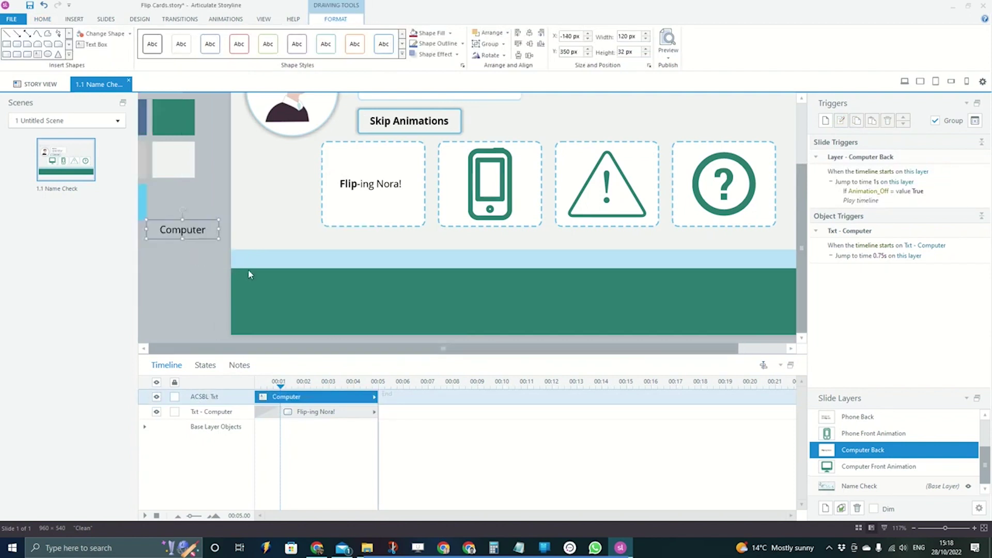
click(302, 283)
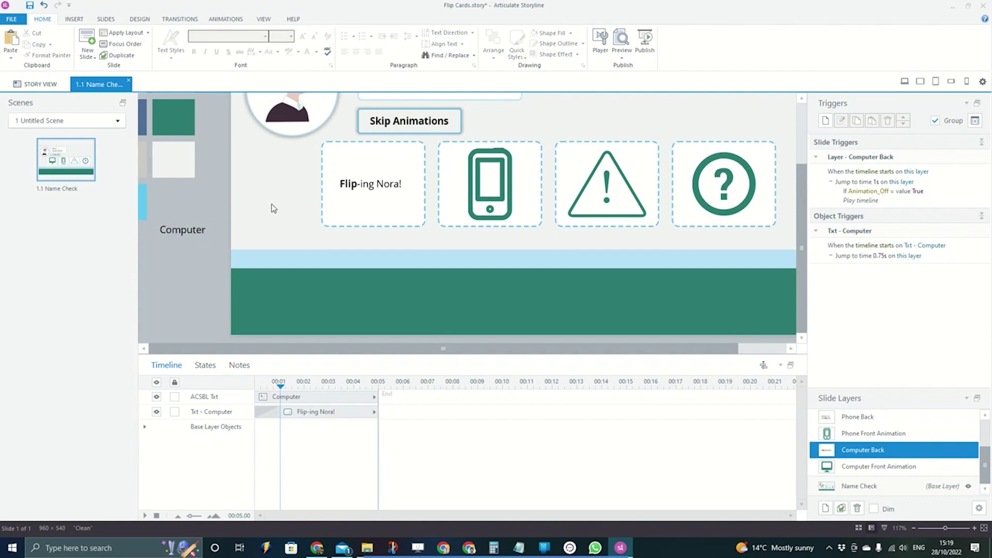
Open the slide's custom focus order and examine the entries for the intro text, Skip Animations button and Computer card button
click(124, 44)
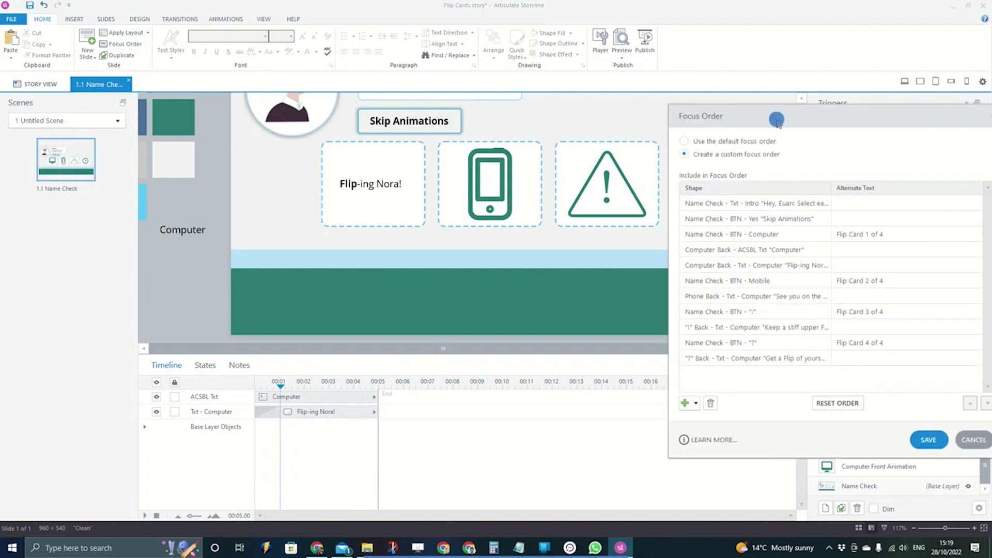
drag(773, 116, 442, 71)
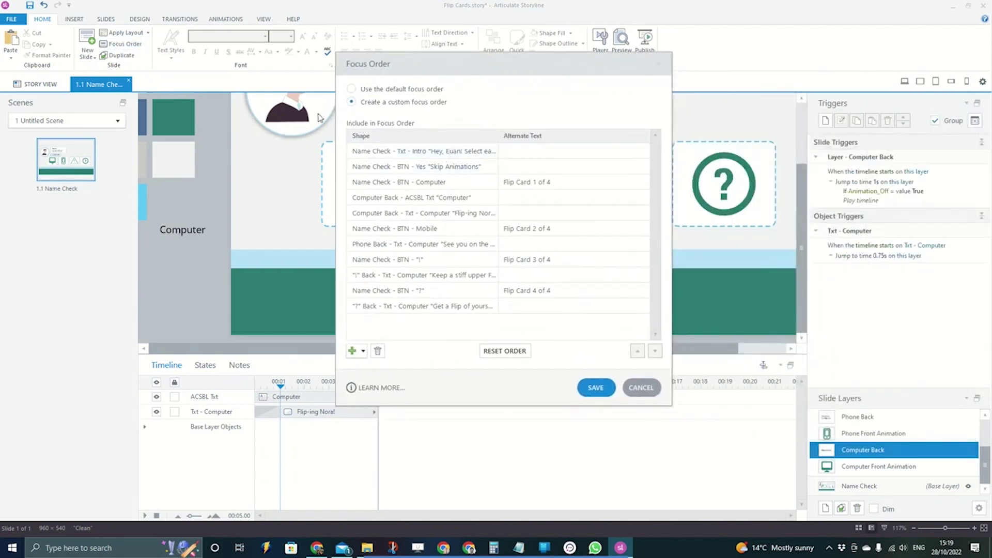
click(438, 152)
click(448, 166)
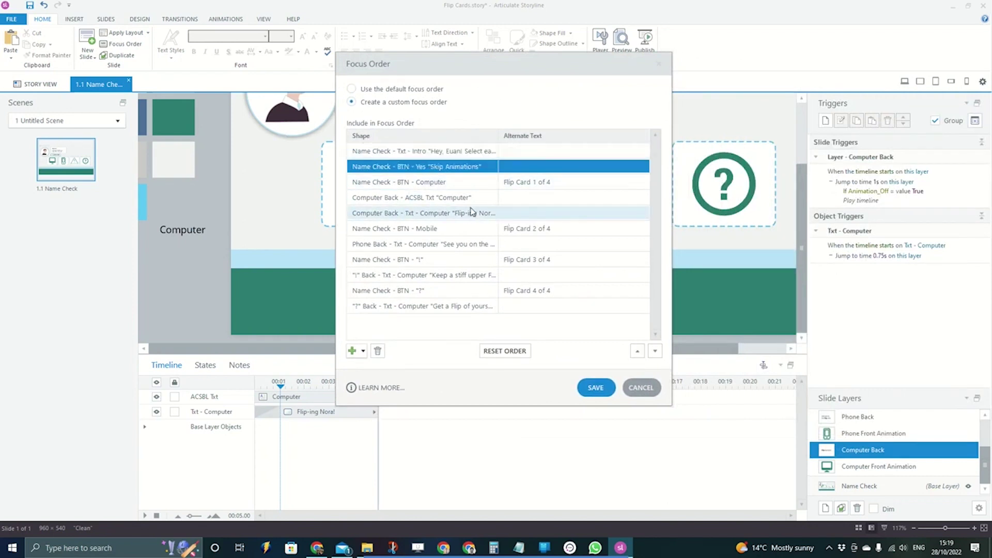
drag(468, 63, 739, 63)
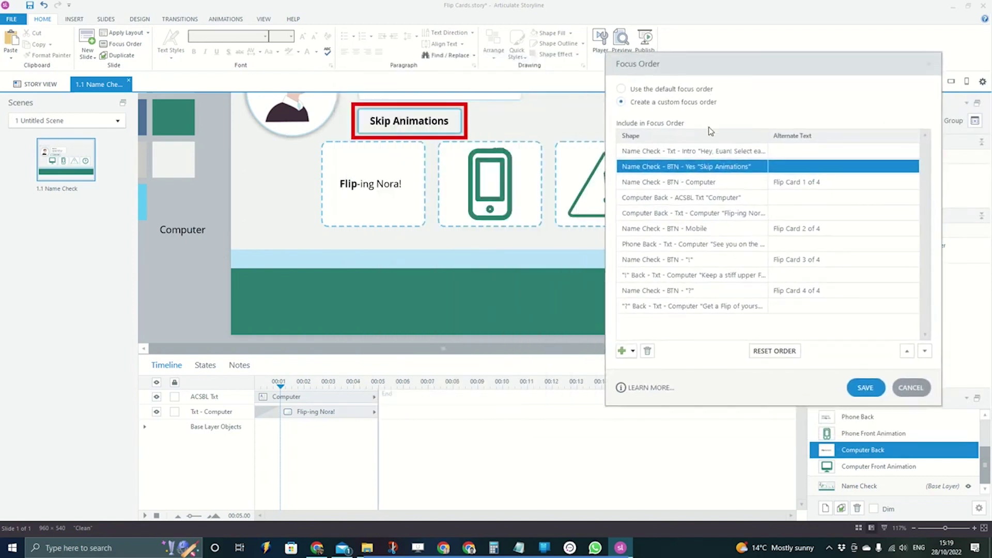
click(721, 180)
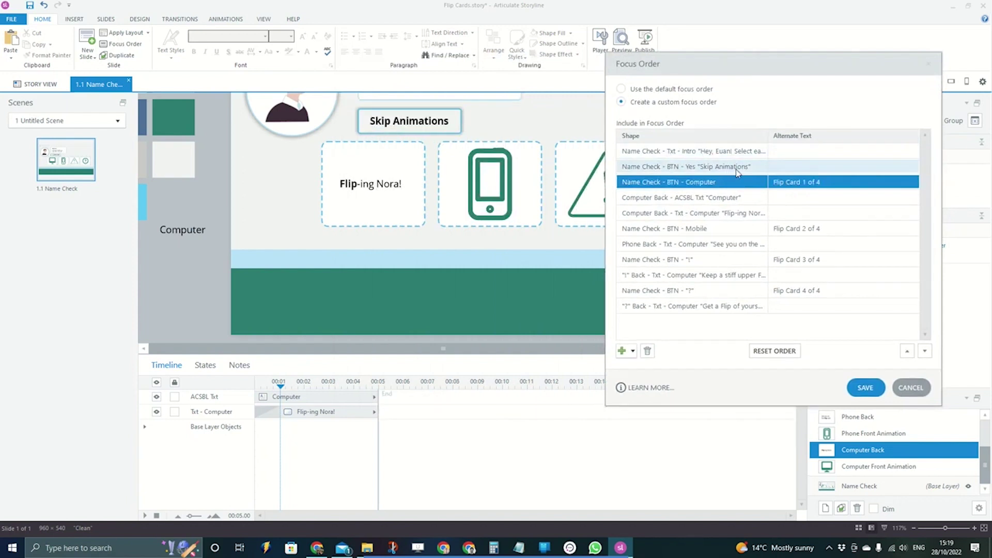
Compare the Computer Back layer's "Computer" accessibility text and card text entries in the focus order, and close it without saving
click(682, 198)
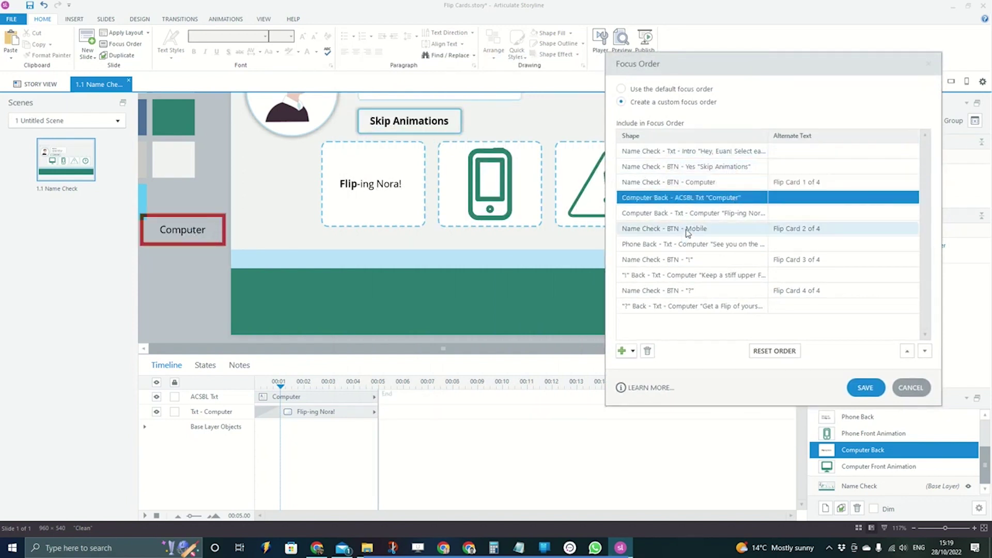
key(Down)
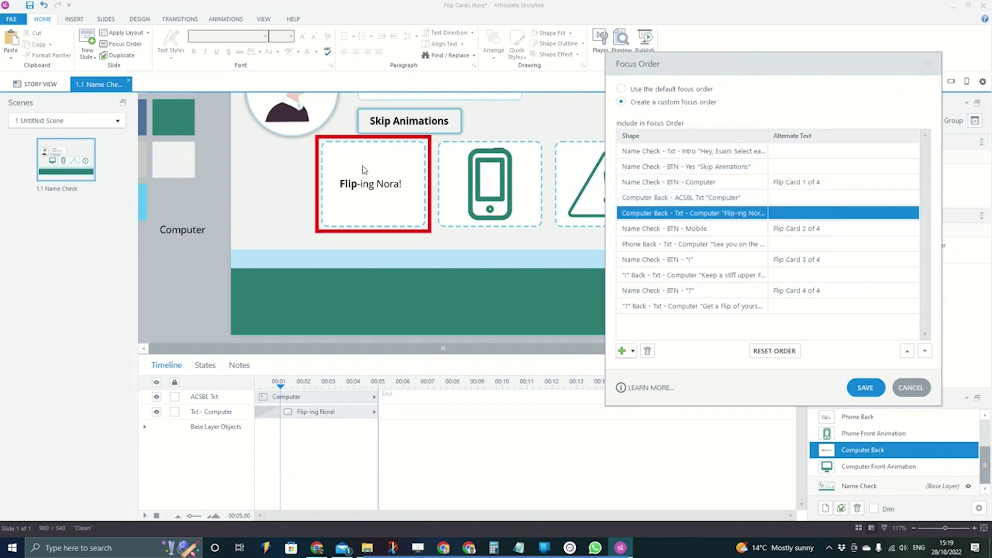
key(Up)
key(Down)
key(Up)
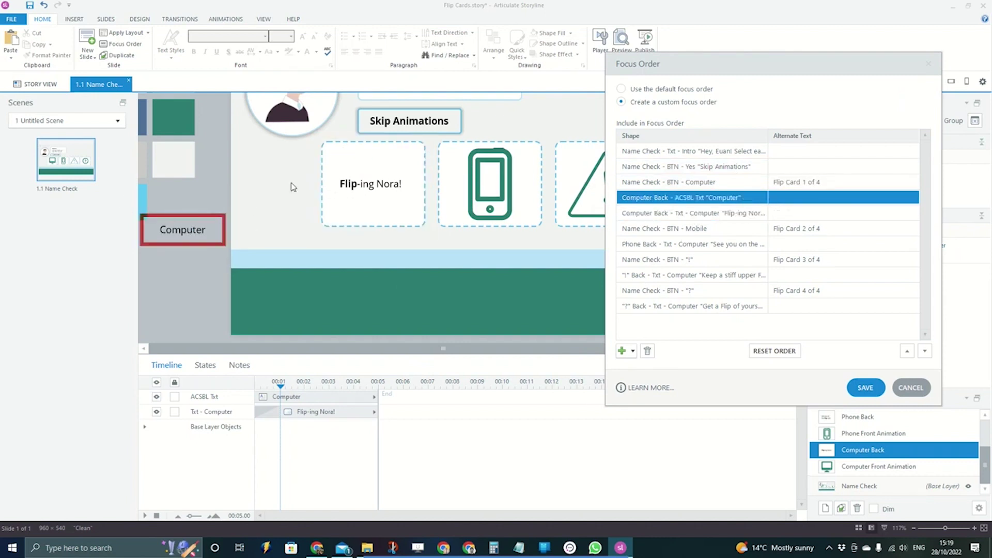
key(Down)
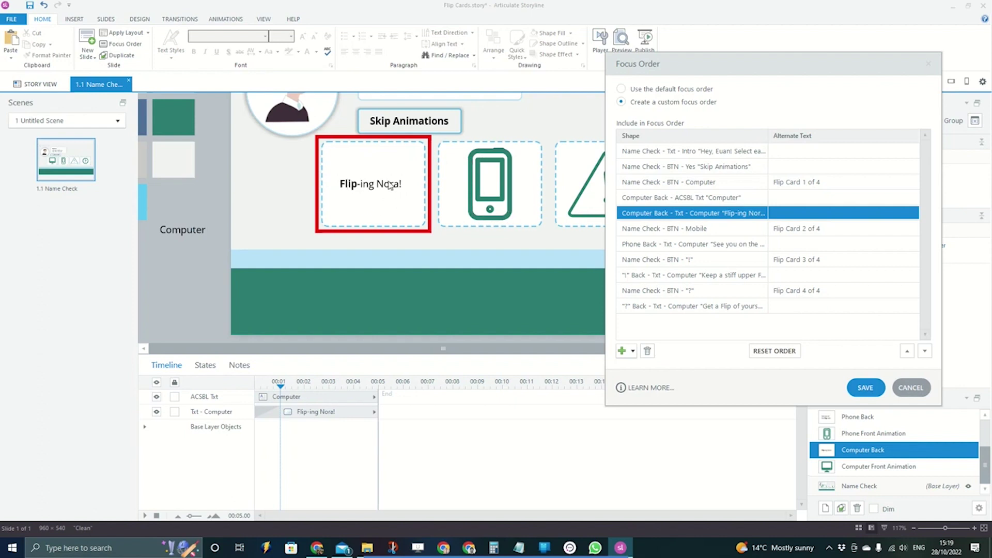
click(193, 239)
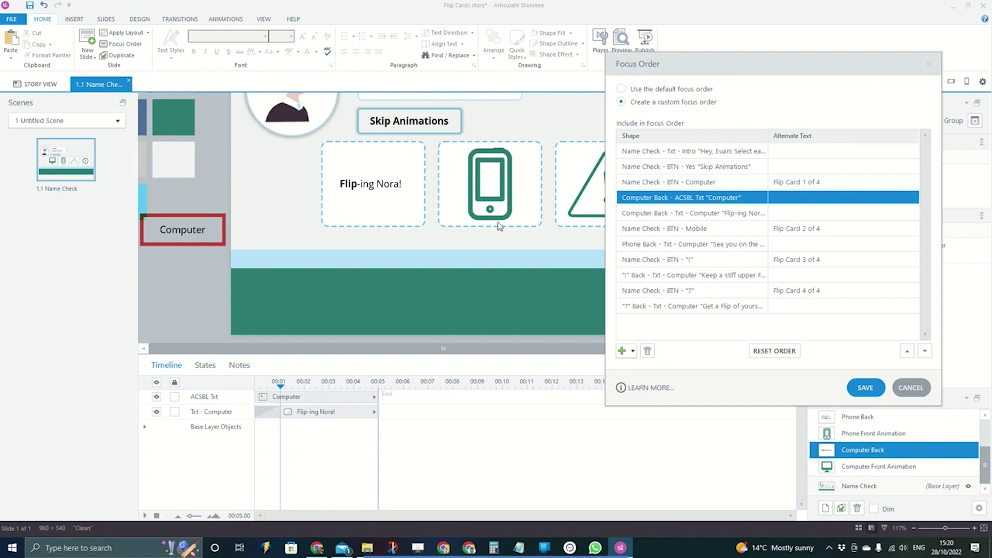
click(911, 388)
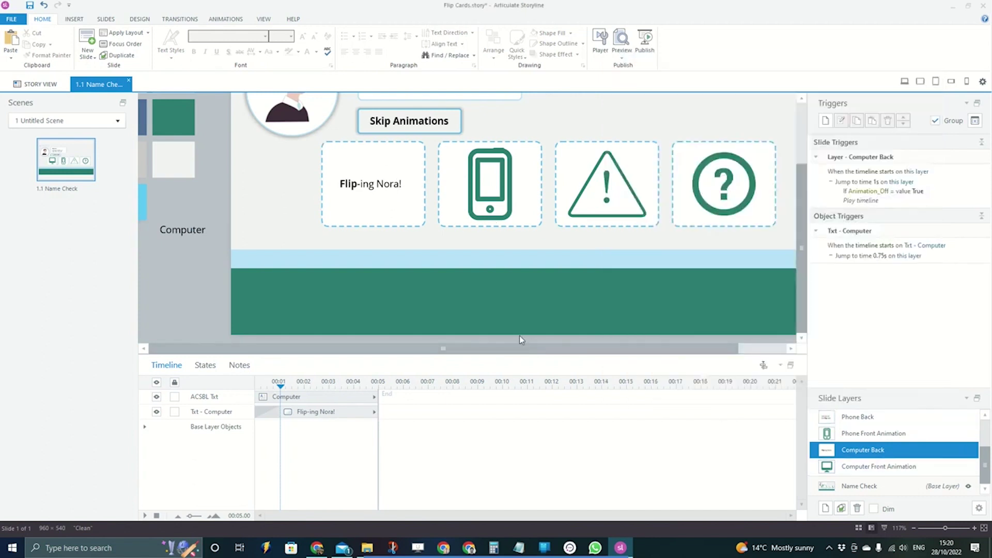
Return to the Name Check base layer and view the whole row of four flip cards
click(878, 485)
scroll(613, 212, up, 3)
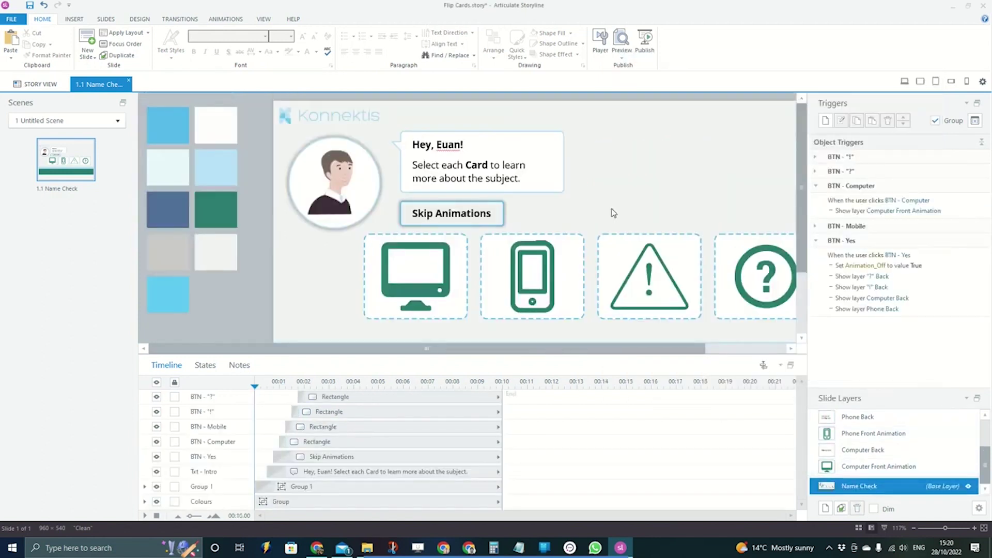
ctrl+scroll(582, 195, down, 1)
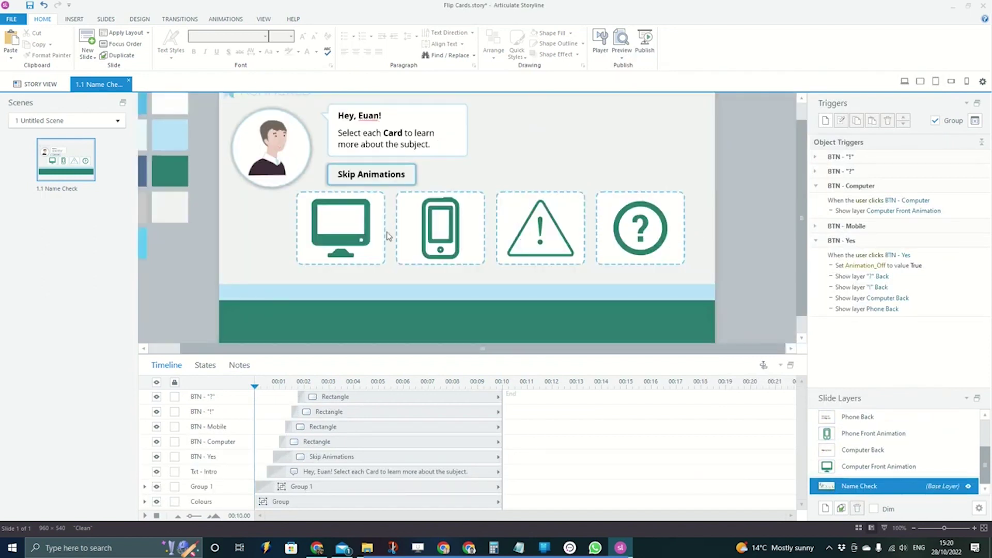
scroll(539, 261, up, 1)
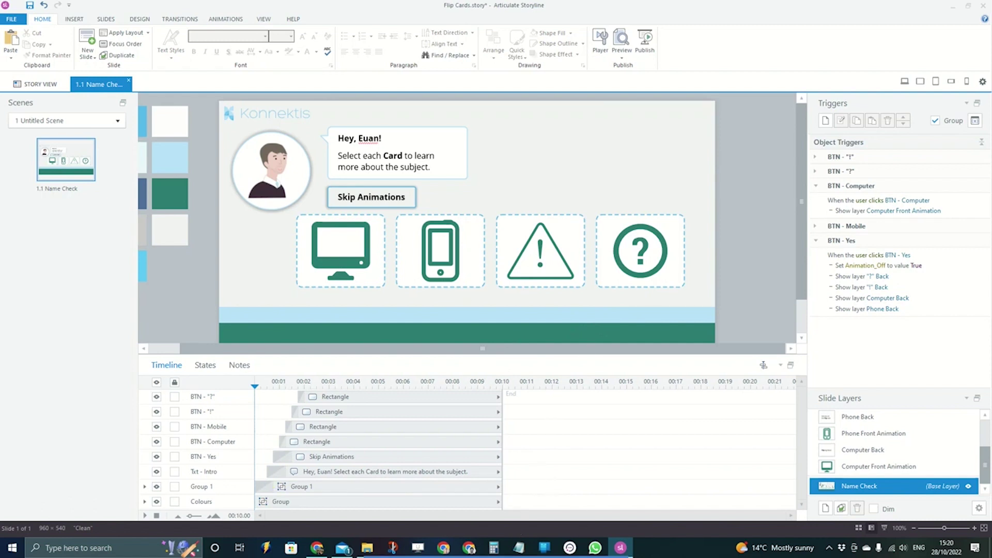
mouse_move(444, 542)
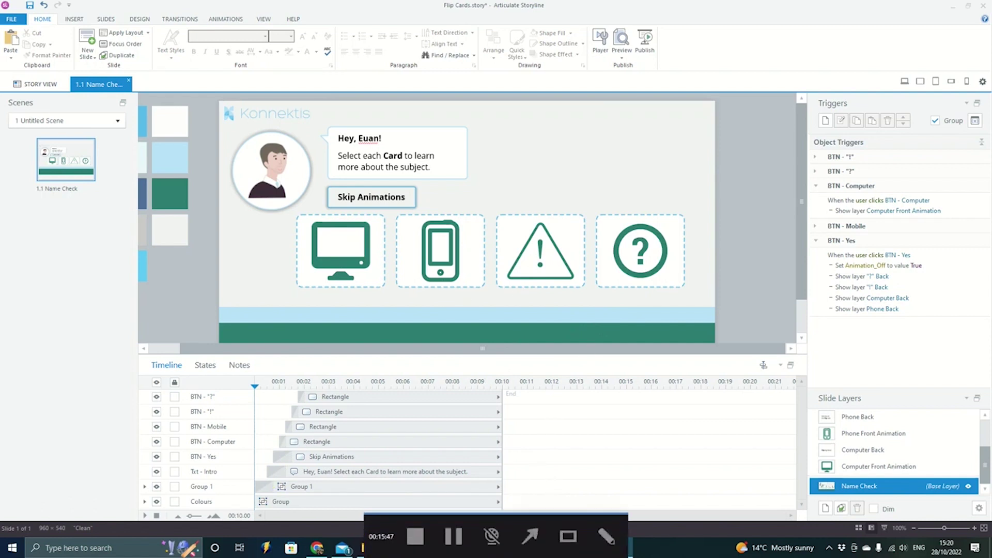
click(417, 540)
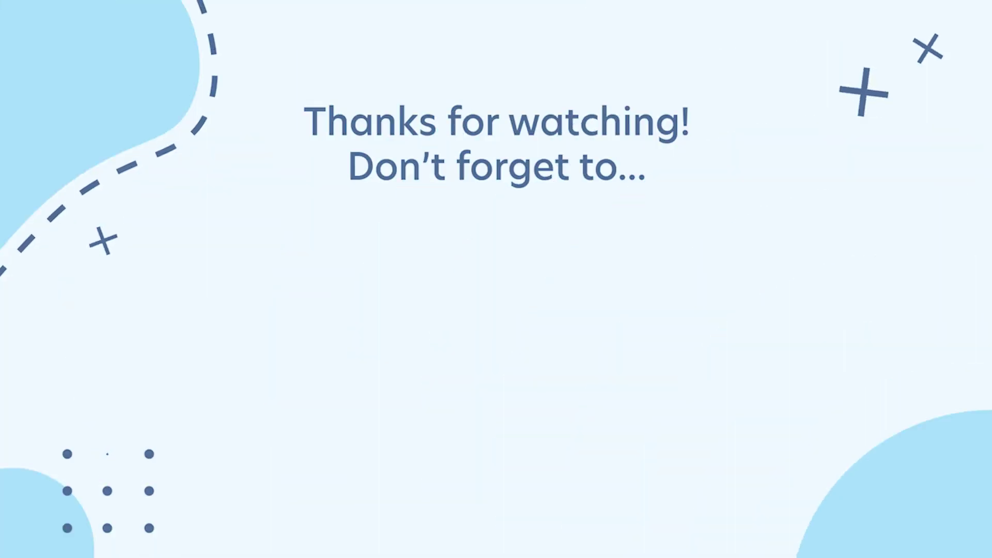